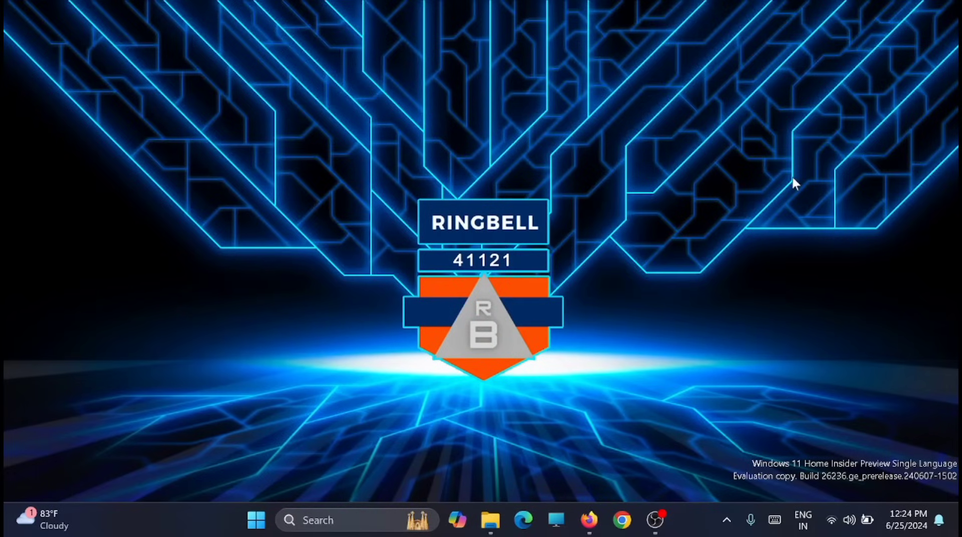
Step: Search Windows for "rest" and open the Create a restore point settings
left_click(256, 531)
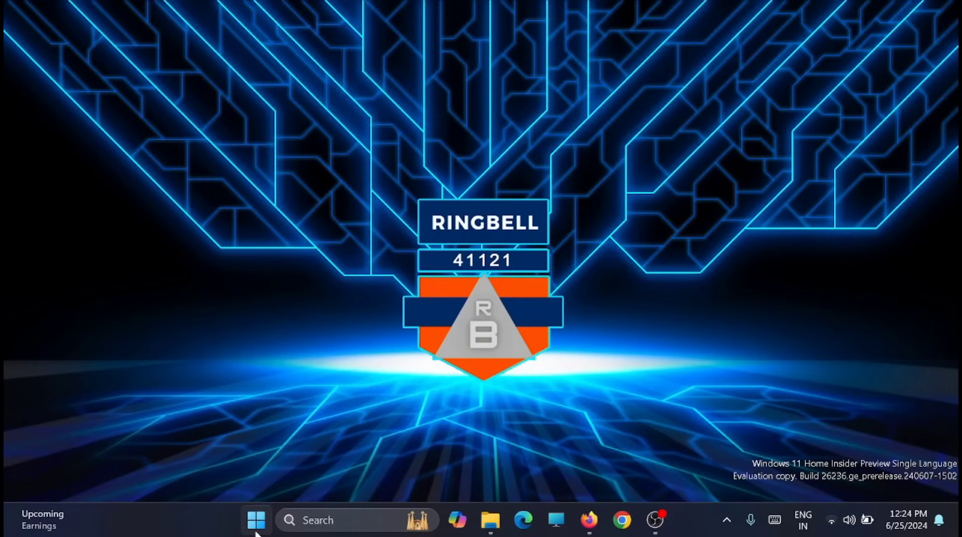
left_click(383, 71)
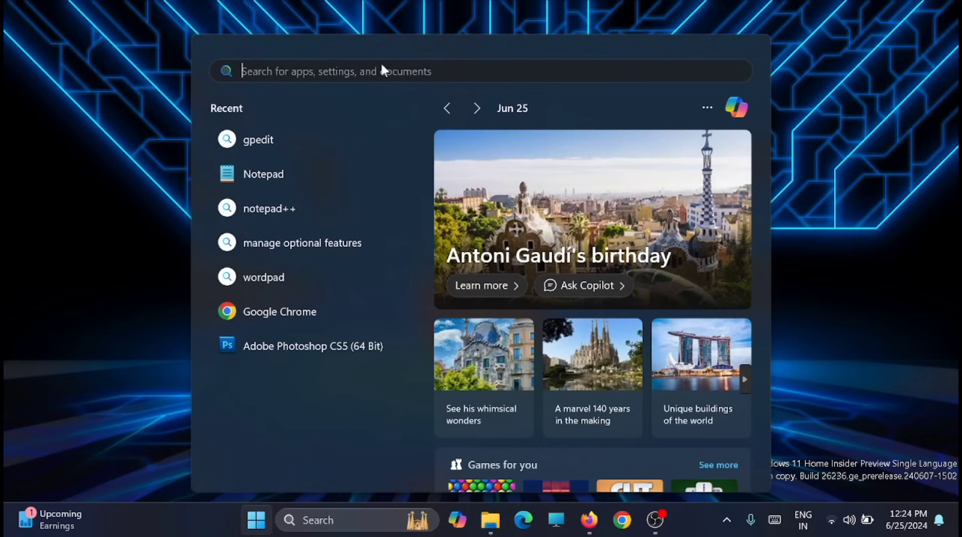
type("rune")
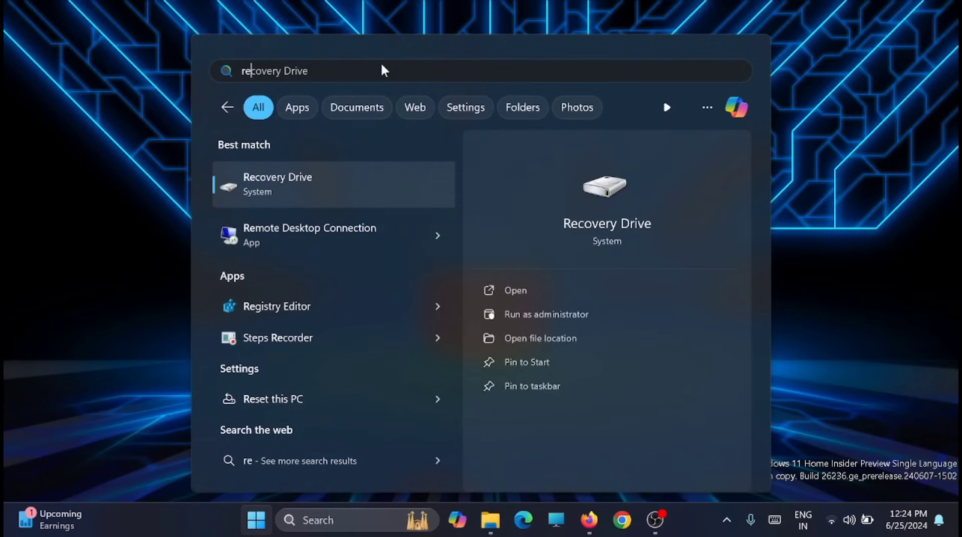
type("st")
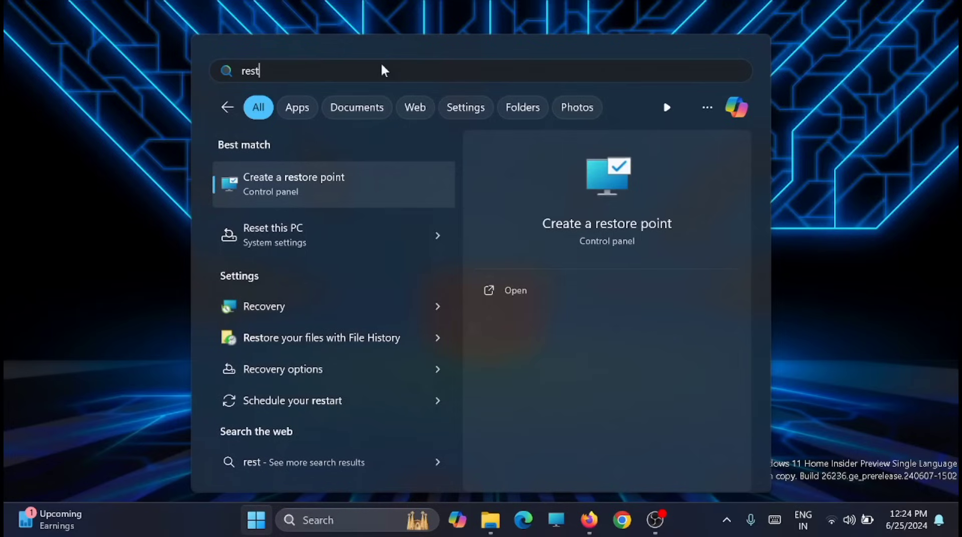
left_click(347, 181)
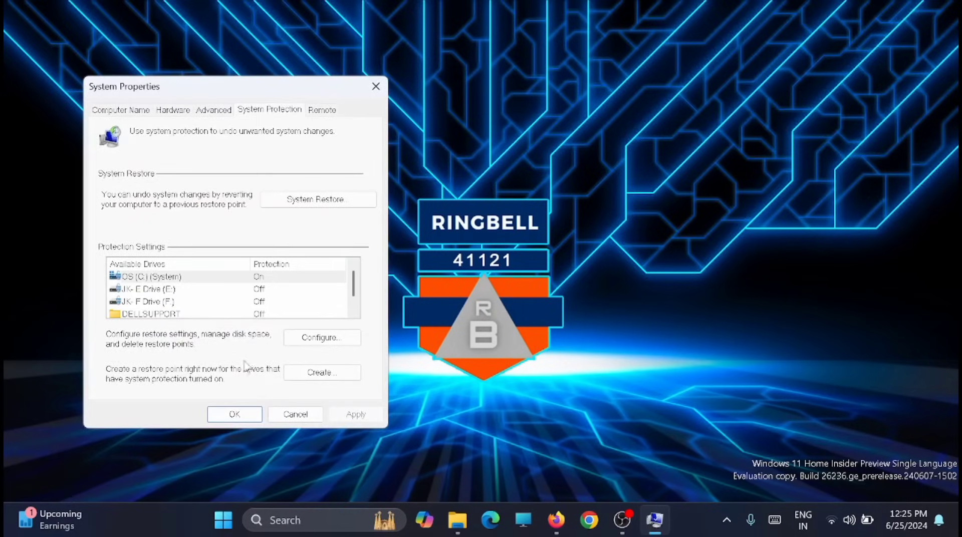
Step: Create a system restore point with the description "point boost" and close System Properties
left_click(316, 373)
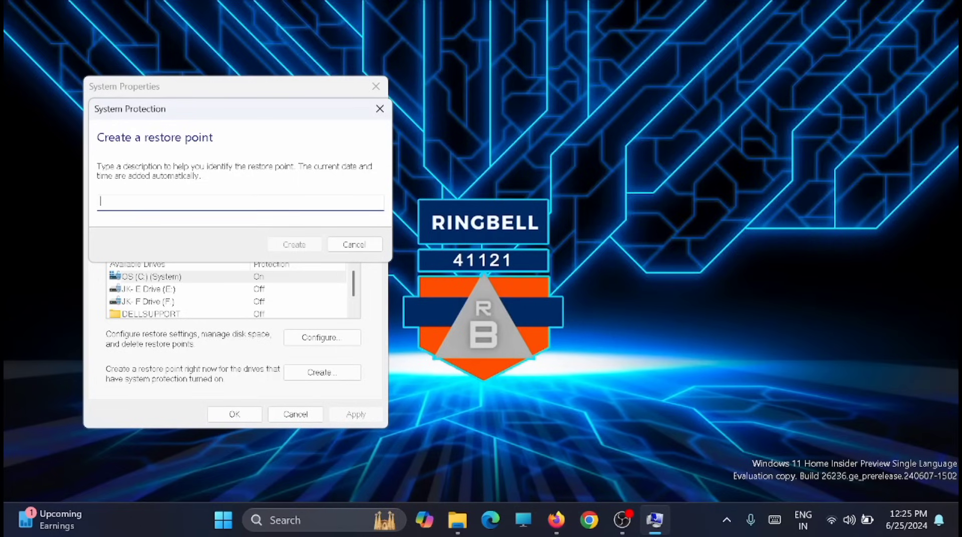
type("point boost")
left_click(290, 243)
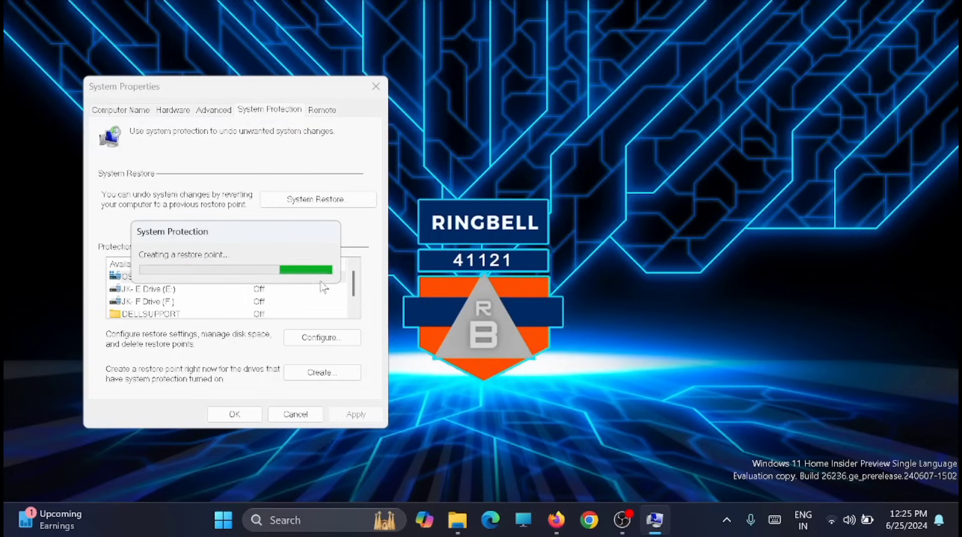
left_click(328, 264)
left_click(376, 86)
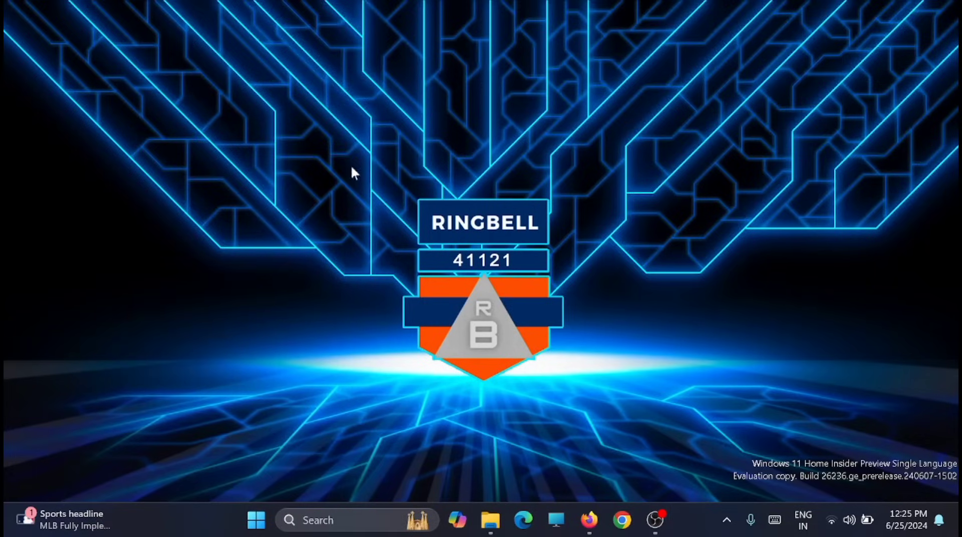
Step: Search Windows for "msconf" and open System Configuration
left_click(256, 520)
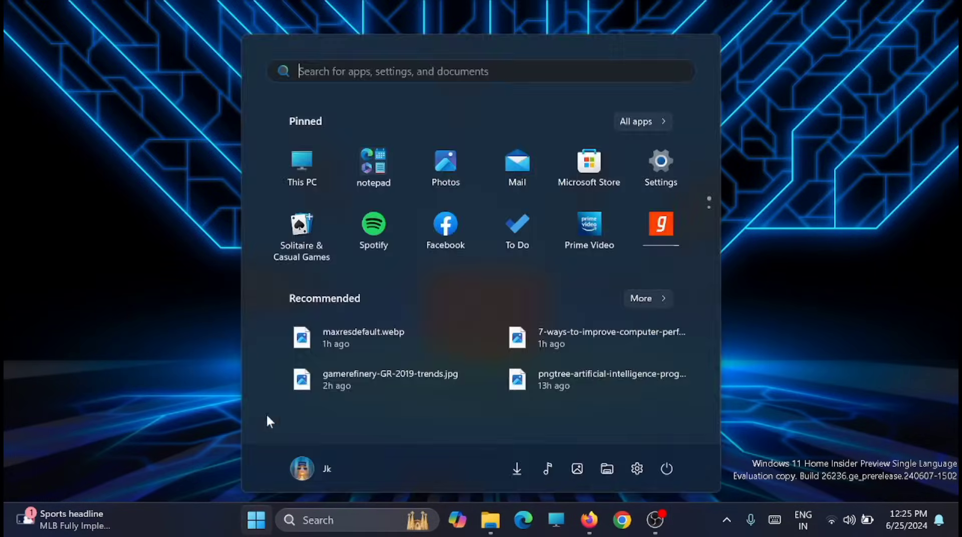
left_click(385, 73)
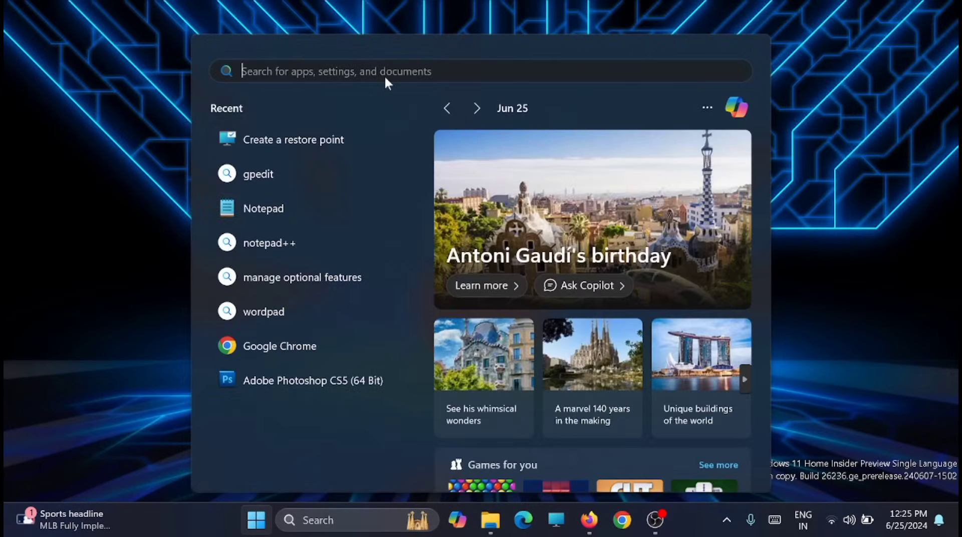
type("msc")
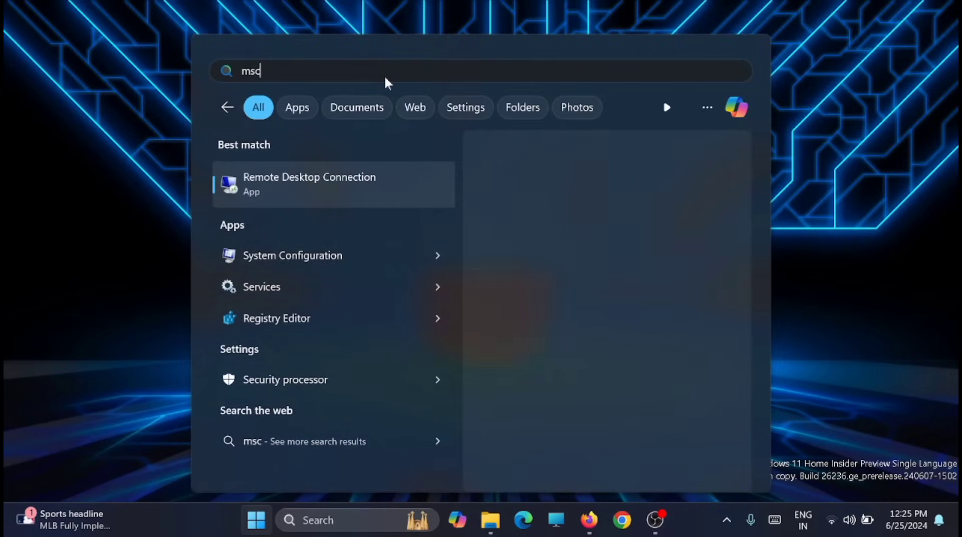
type("o")
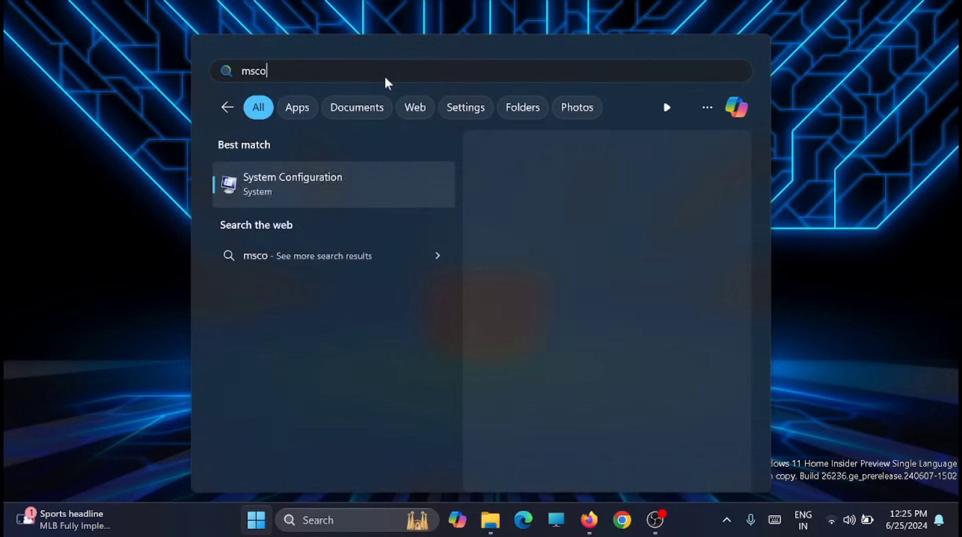
type("nf")
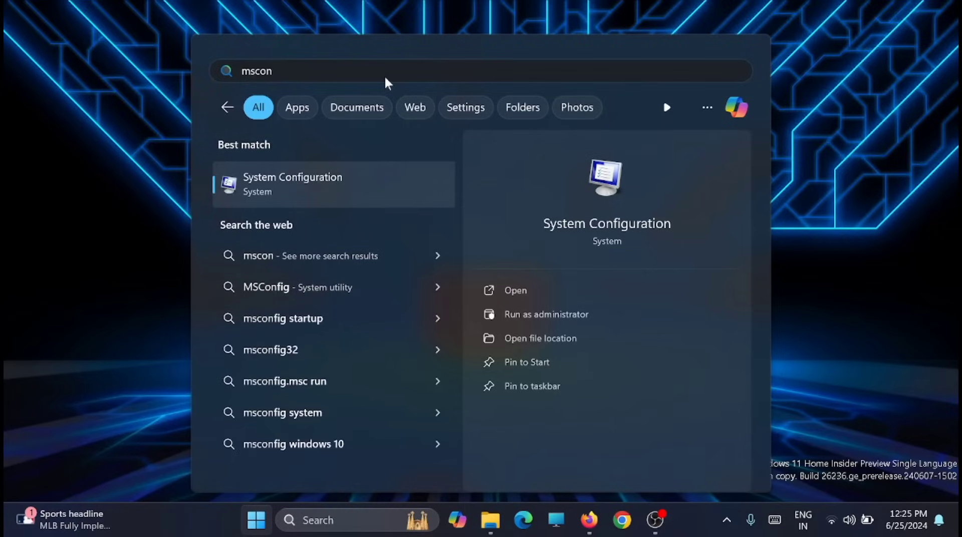
left_click(334, 170)
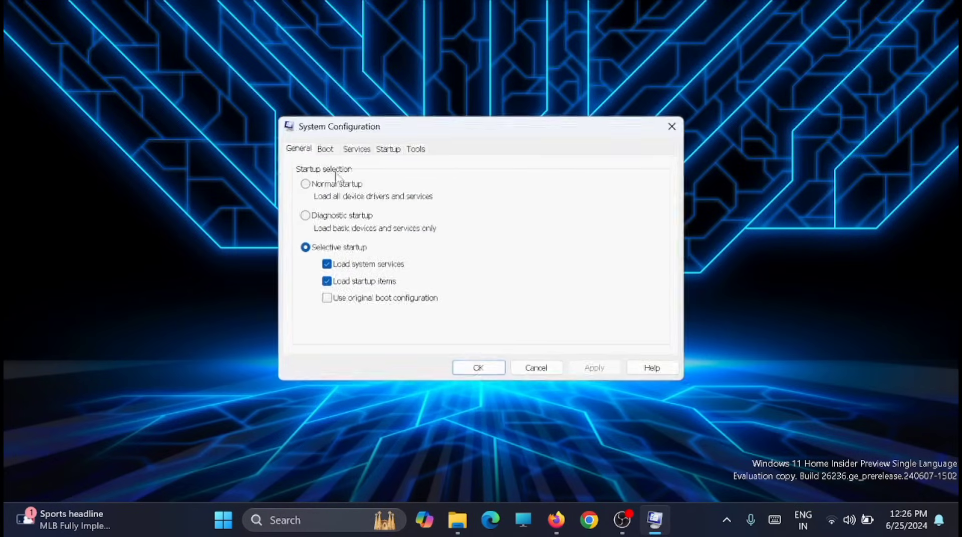
Step: In the advanced boot options for Windows 11, enable the number of processors and set it to 4
left_click(319, 146)
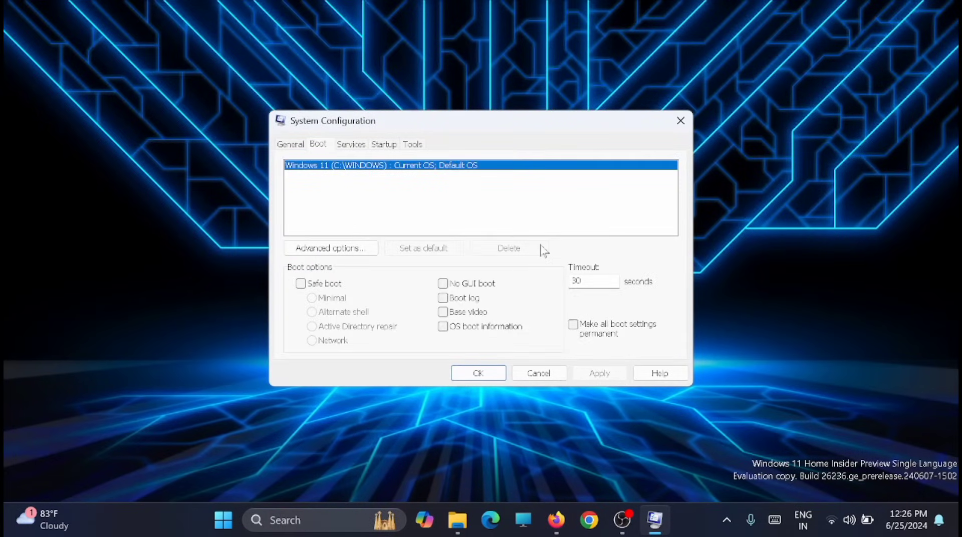
left_click(351, 249)
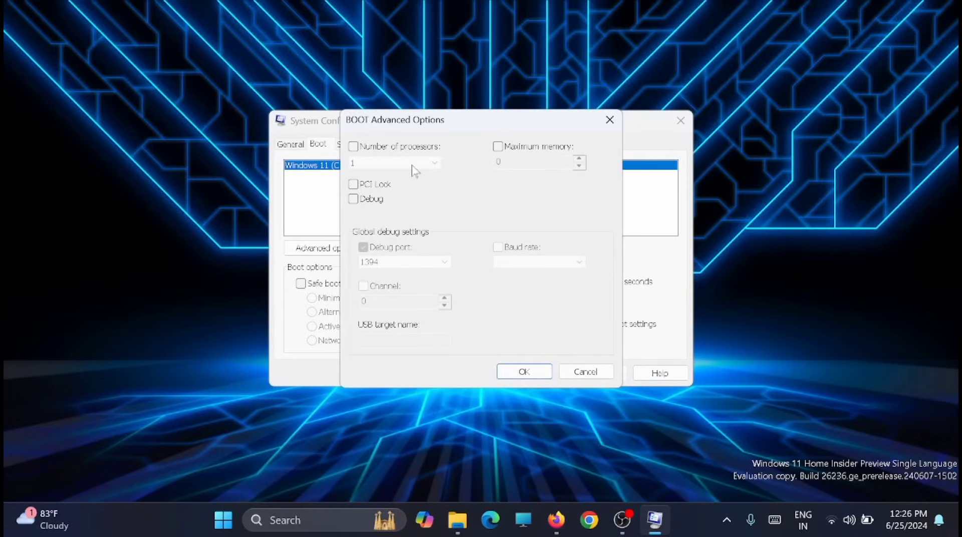
left_click(353, 146)
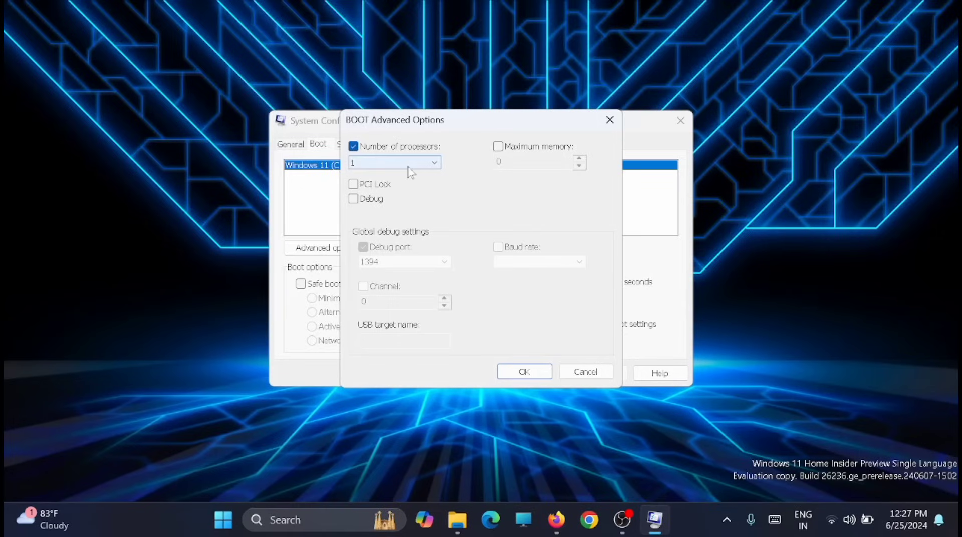
left_click(408, 164)
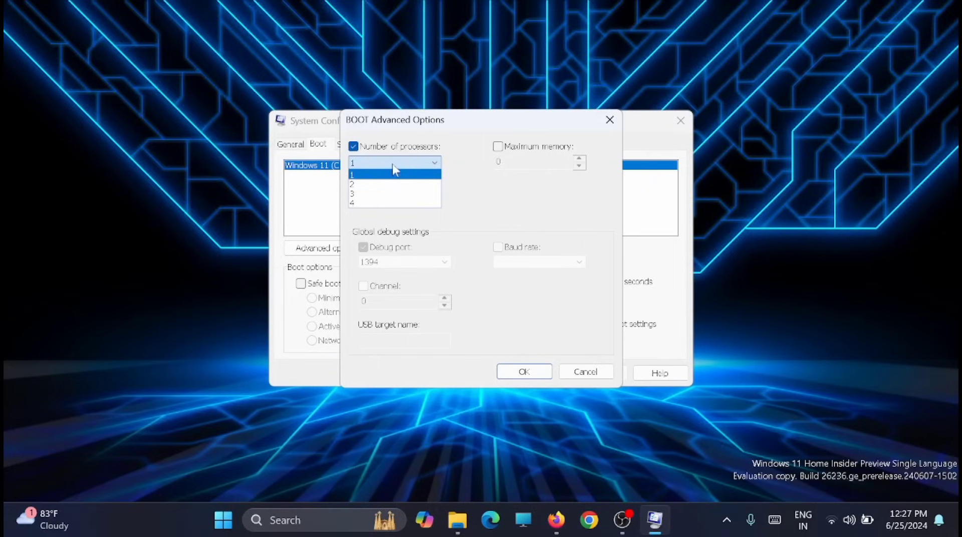
left_click(400, 204)
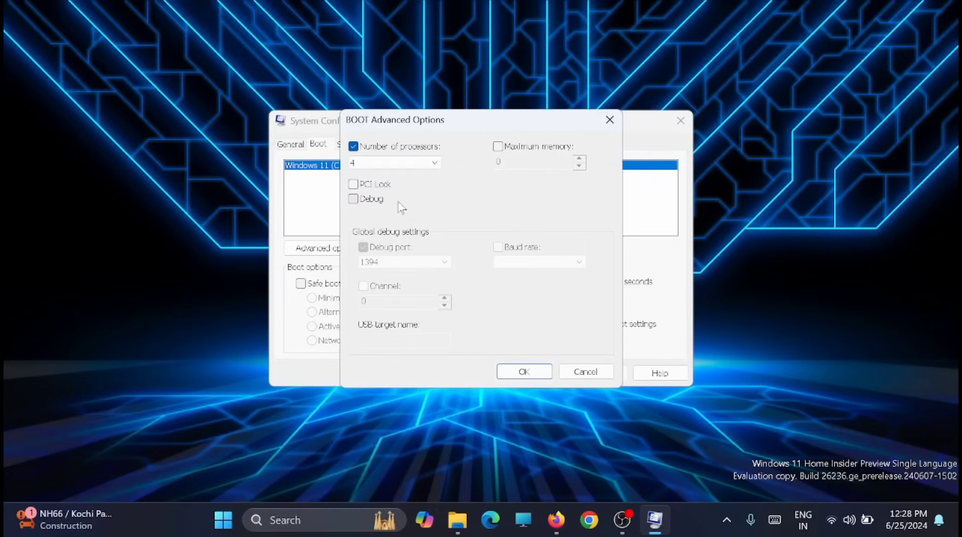
Step: Enable the maximum memory boot option, set it to 8191, and confirm the advanced options
left_click(498, 147)
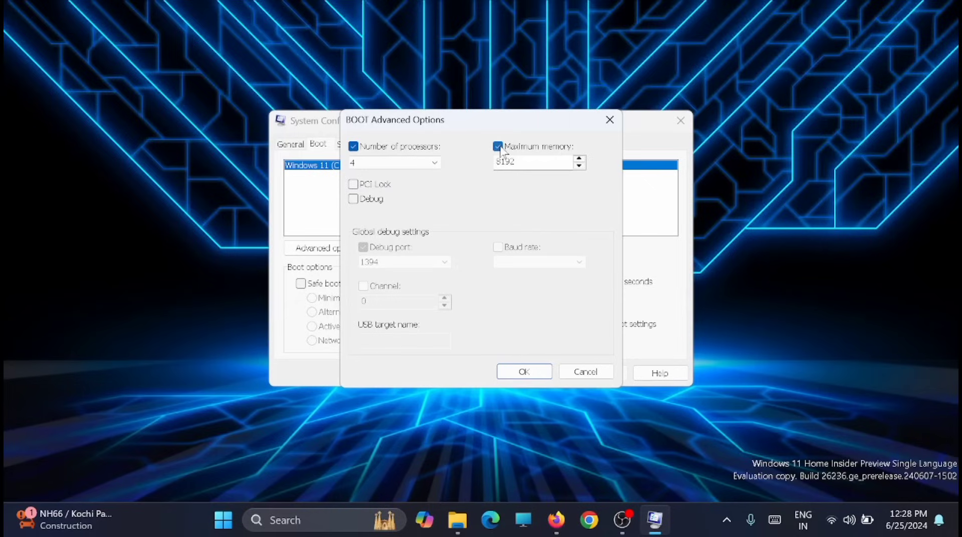
left_click(579, 166)
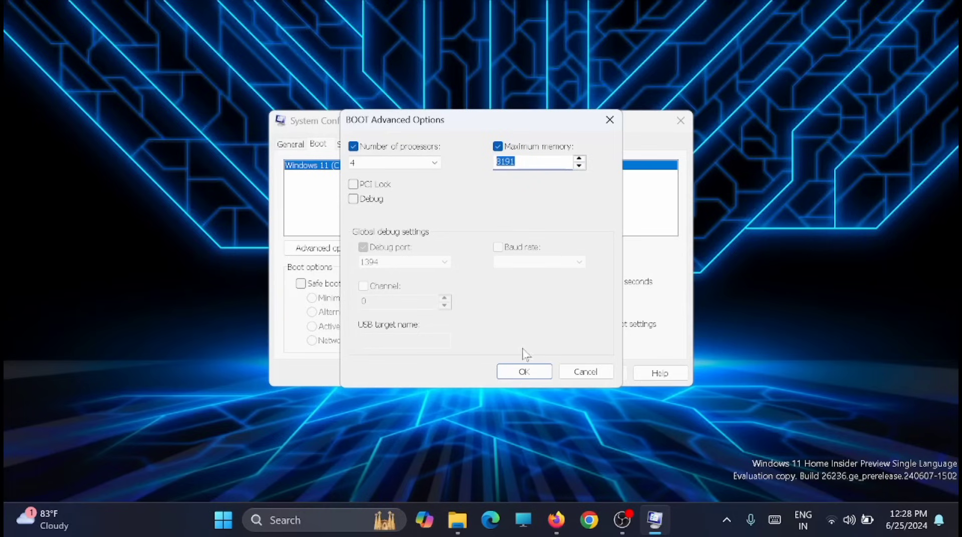
left_click(523, 372)
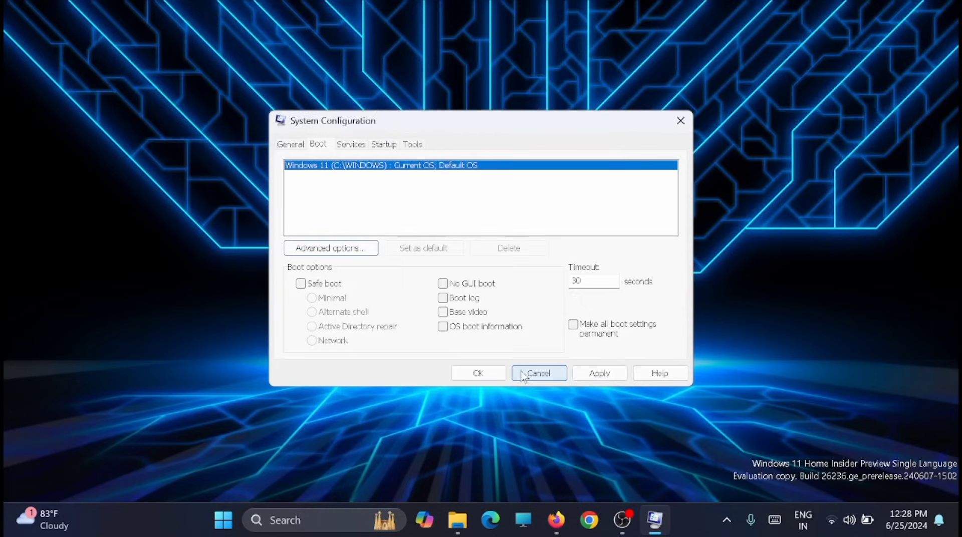
Step: Apply the boot configuration changes and exit System Configuration without restarting
left_click(601, 373)
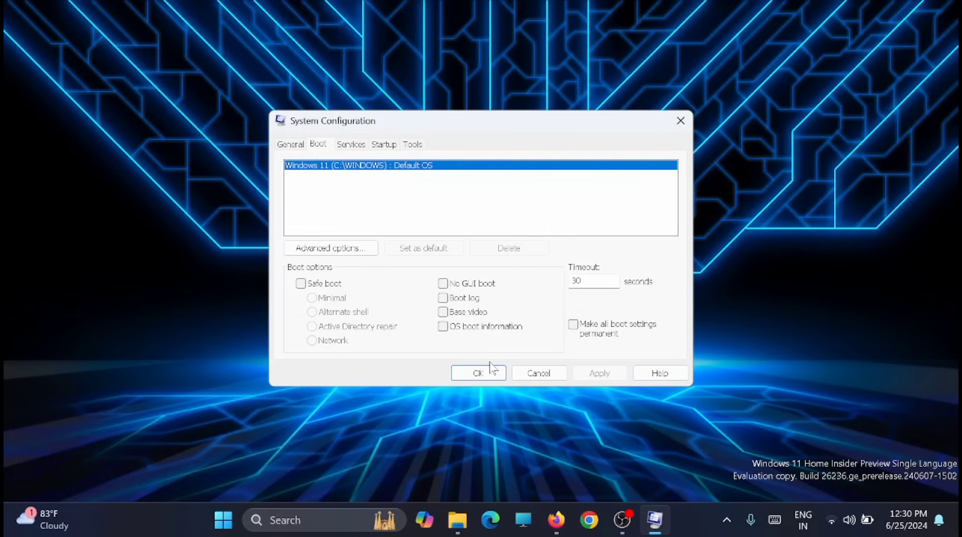
left_click(488, 372)
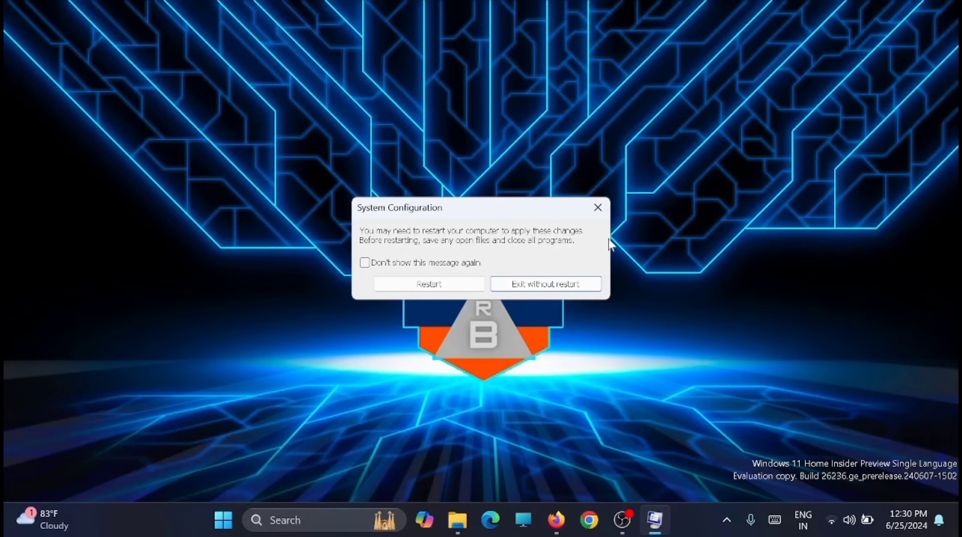
left_click(560, 284)
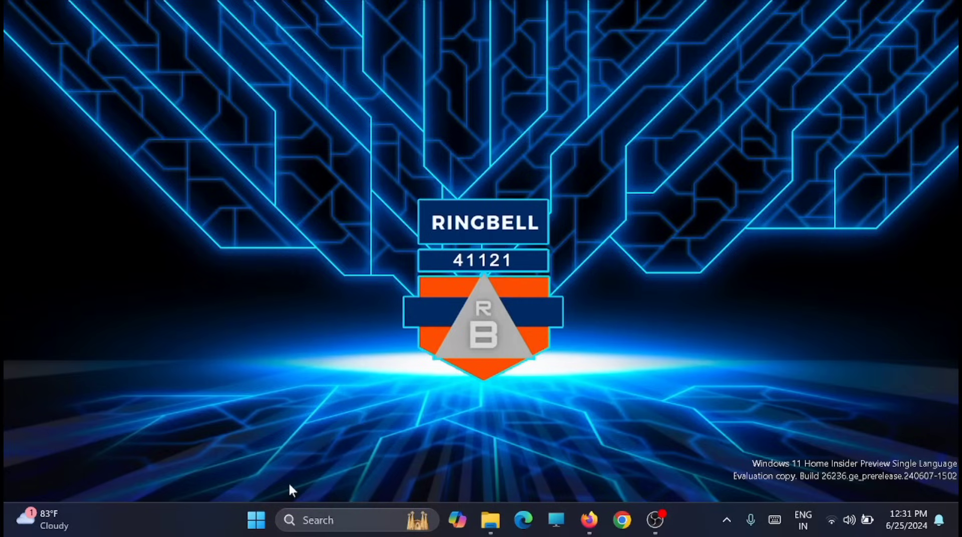
Step: Search Windows for "gpedit", look over the results, and dismiss the search
left_click(256, 521)
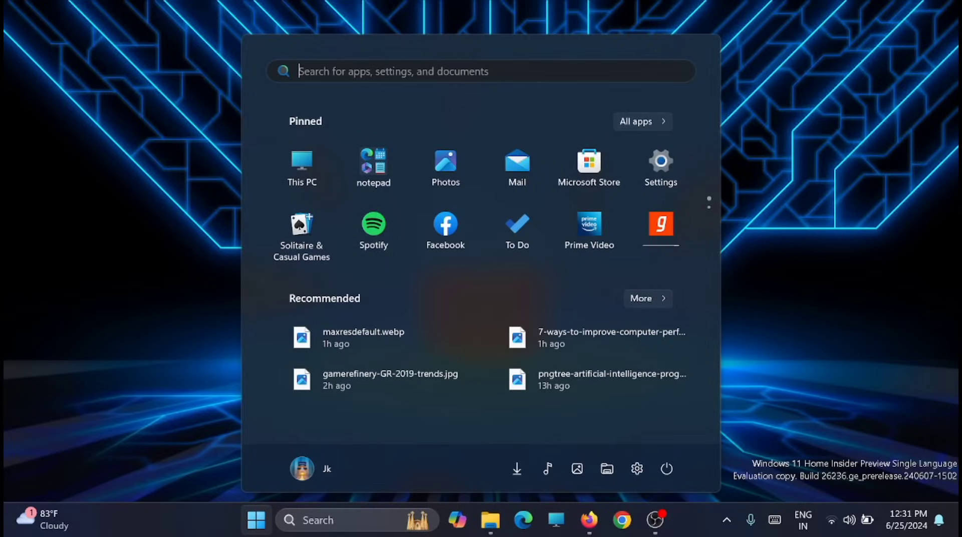
left_click(389, 74)
type("g")
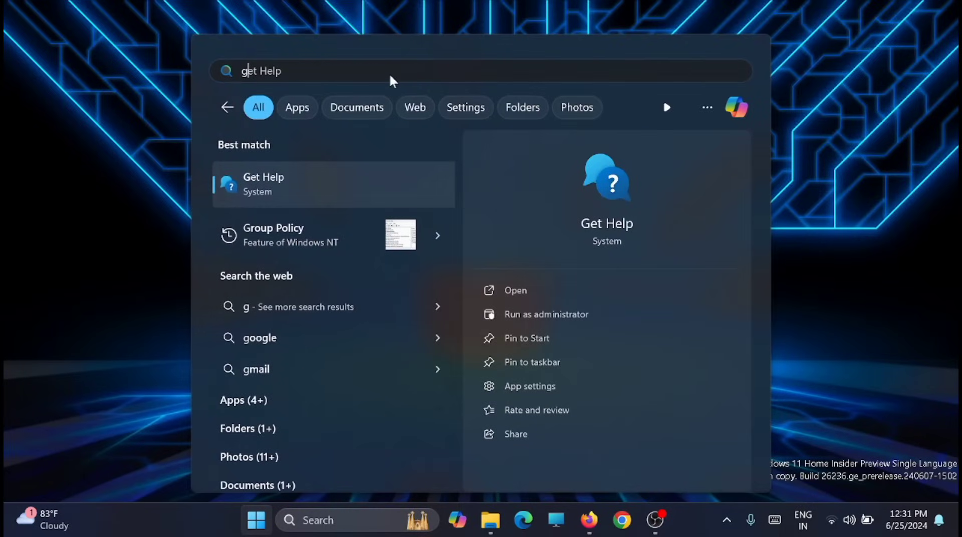
type("pedit")
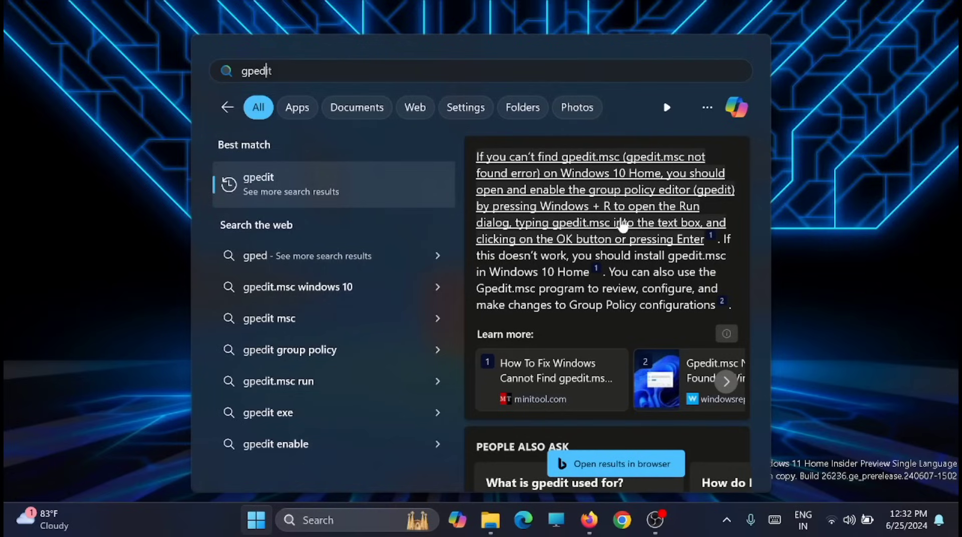
left_click(792, 43)
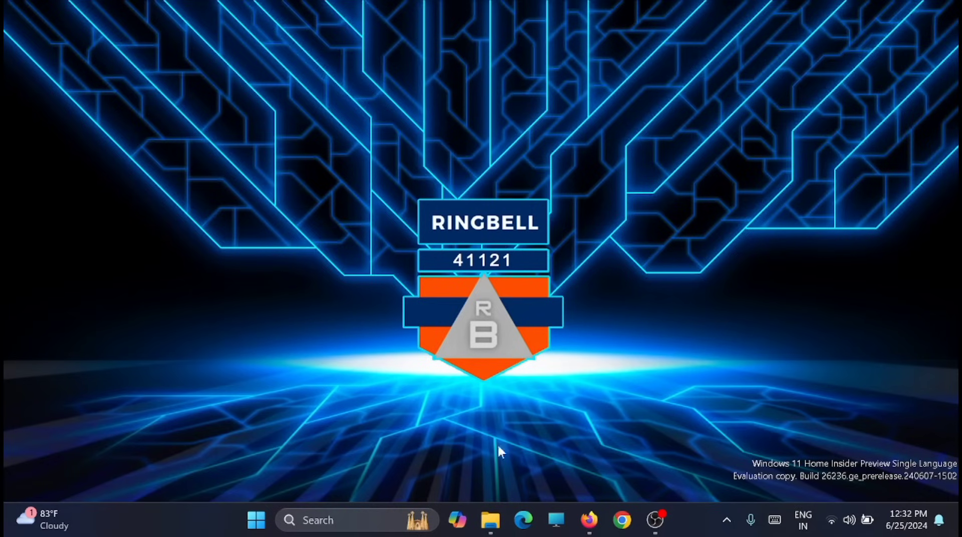
Step: Switch to File Explorer and merge Disable Power Throttling.reg from the CPU Optimization By Ringbell folder into the registry
mouse_move(484, 531)
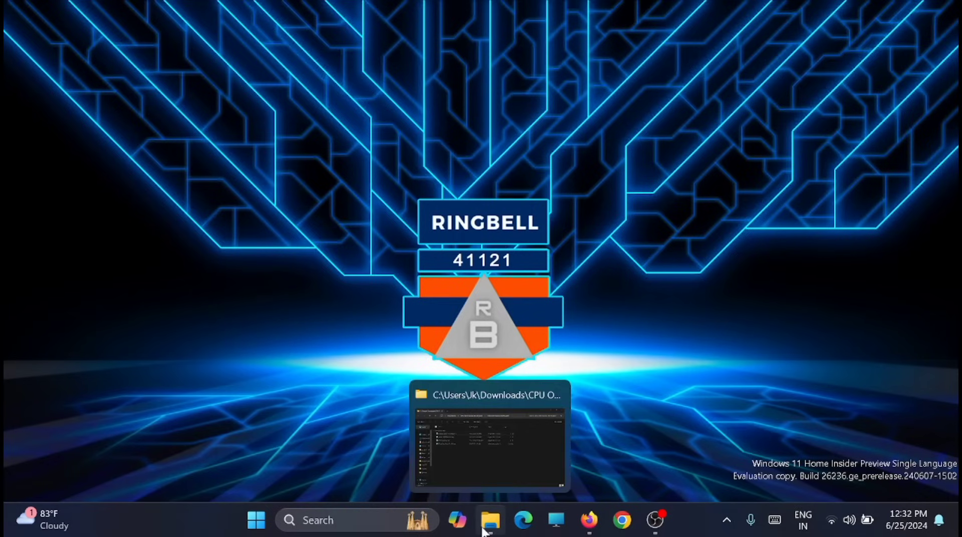
left_click(484, 530)
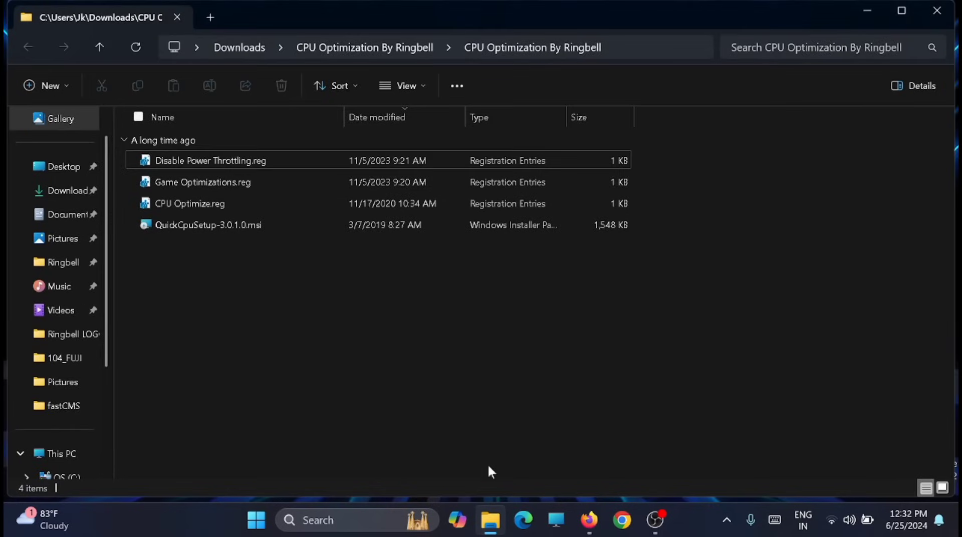
left_click(271, 161)
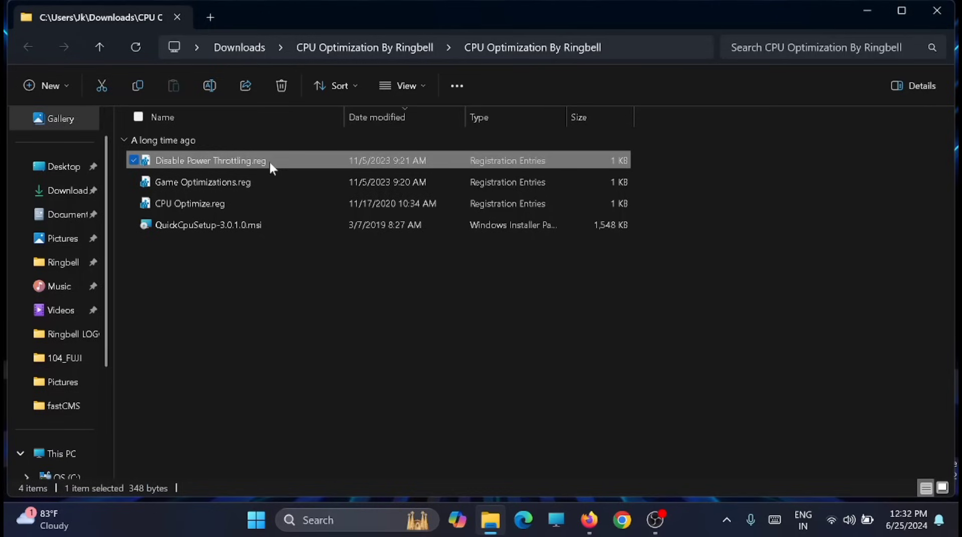
double_click(270, 162)
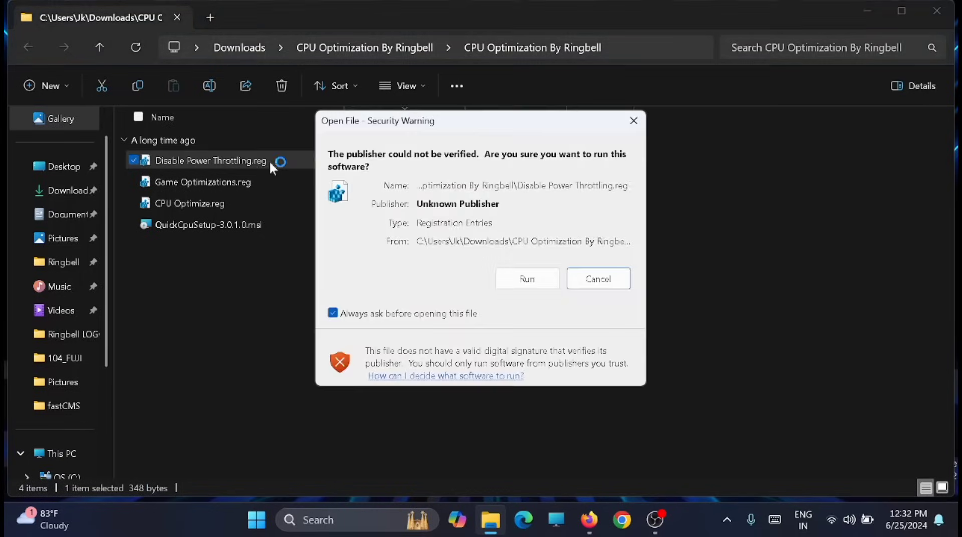
left_click(526, 279)
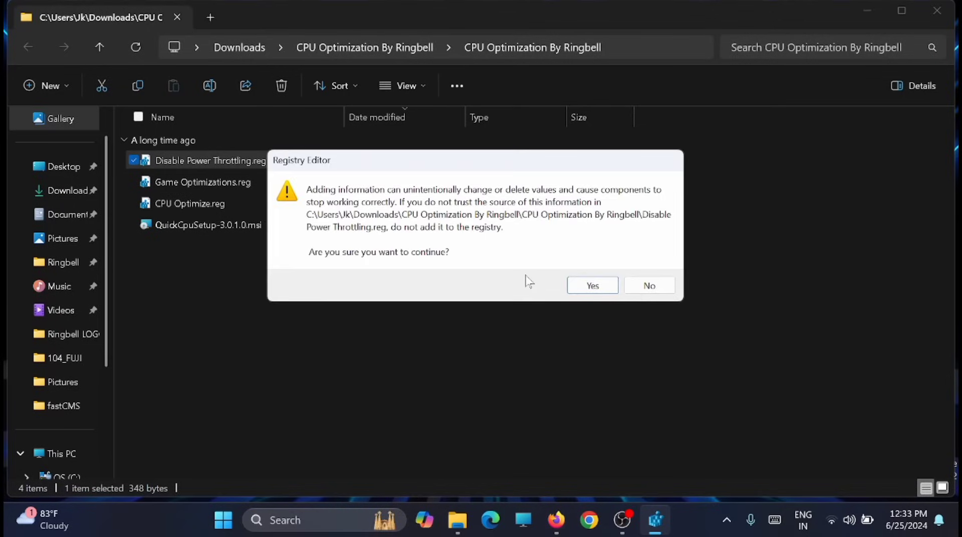
left_click(591, 285)
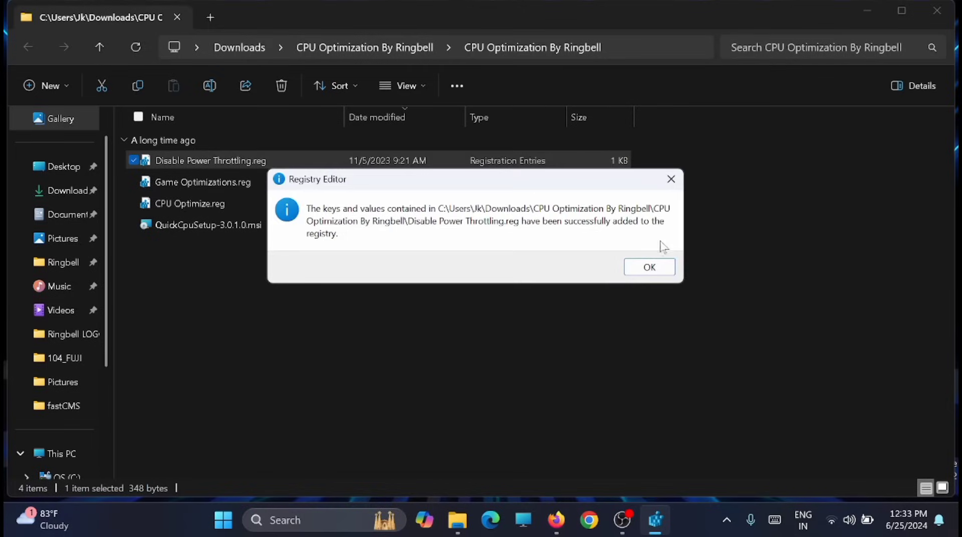
Step: Acknowledge the registry import message and close the CPU Optimization By Ringbell folder window
left_click(649, 267)
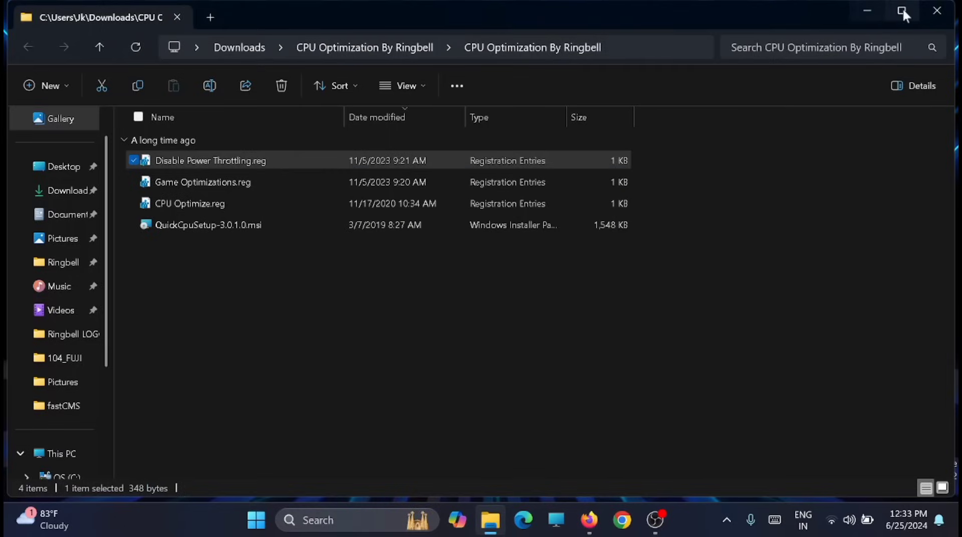
left_click(937, 11)
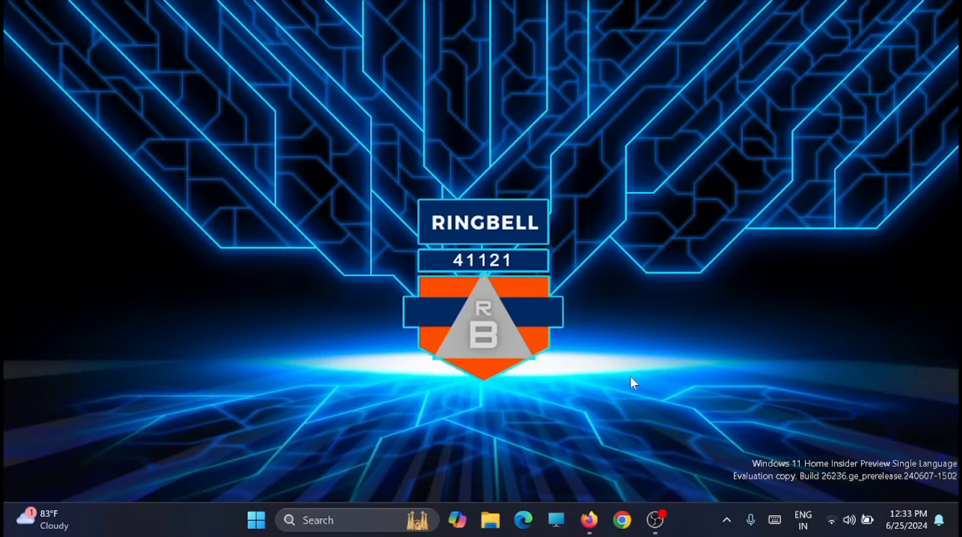
Step: Search Windows for "perf", open Performance Monitor, and expand Data Collector Sets to the User Defined group
left_click(256, 523)
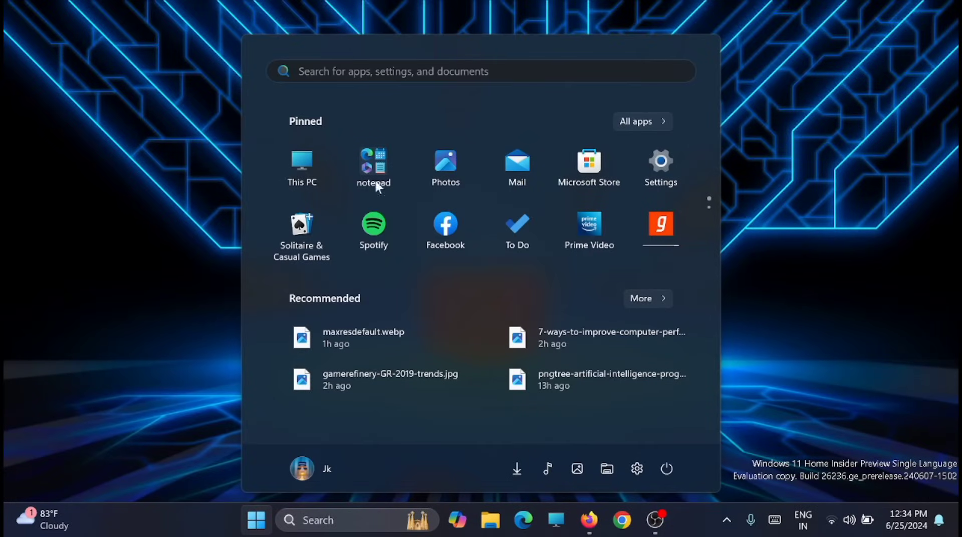
left_click(412, 73)
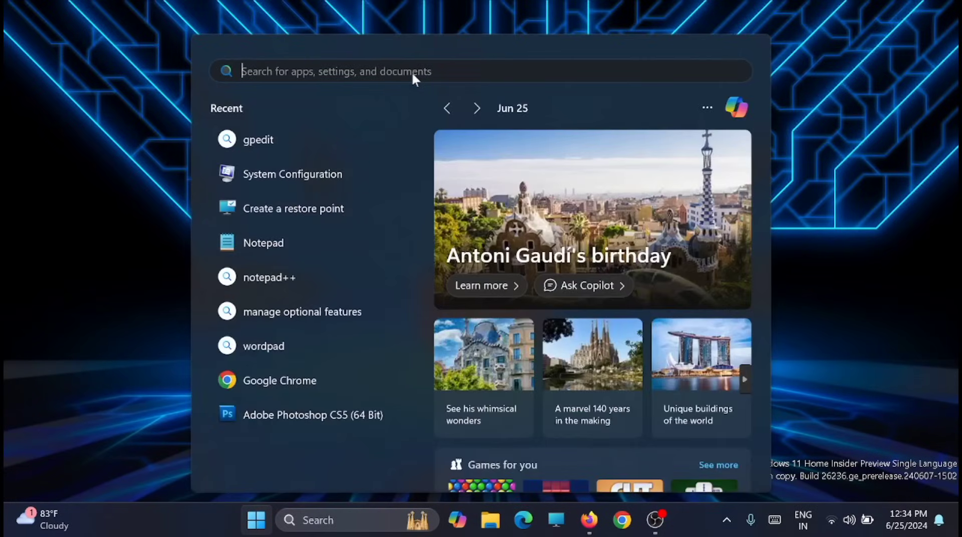
type("p")
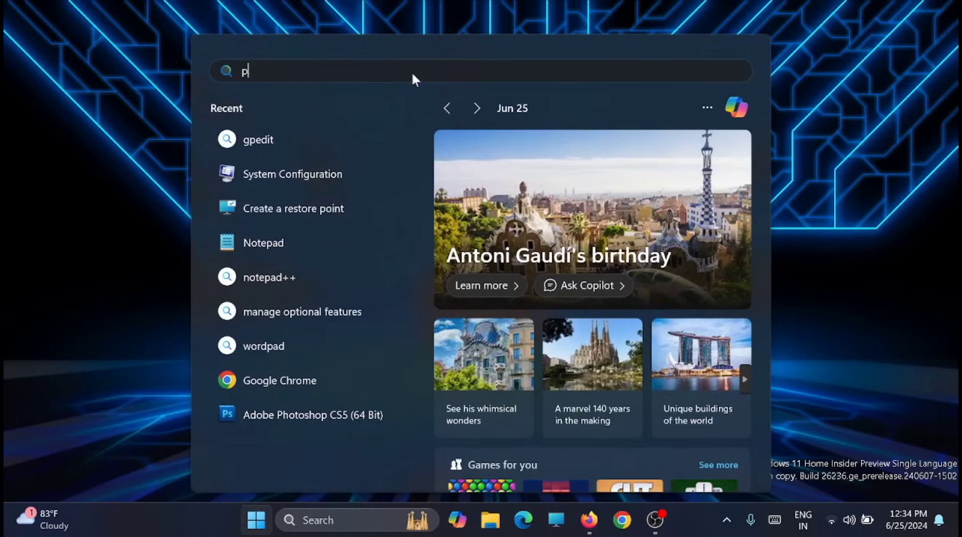
type("erf")
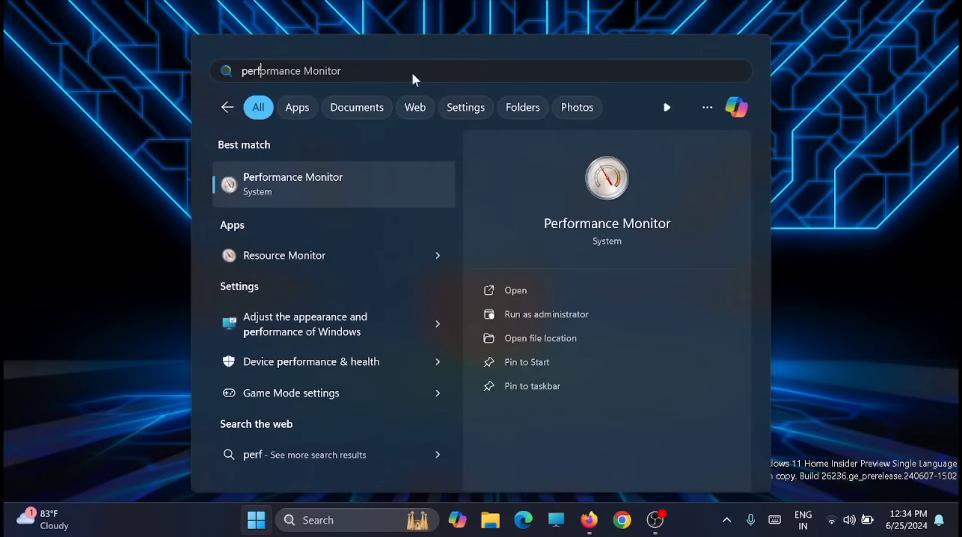
left_click(328, 183)
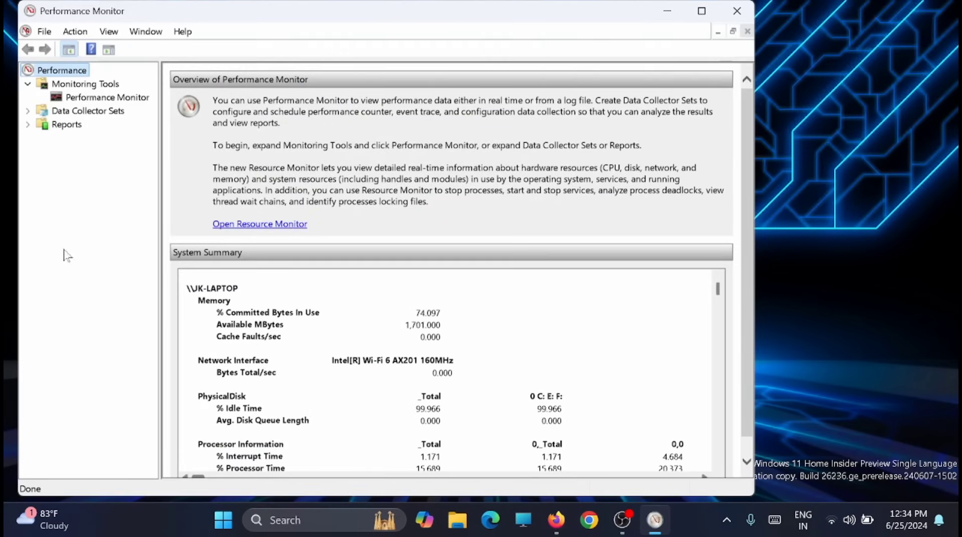
double_click(109, 115)
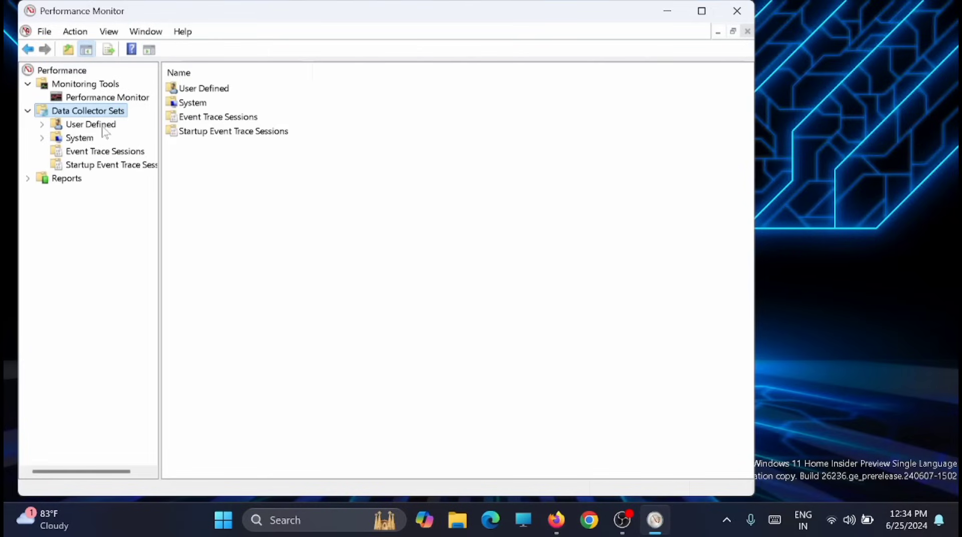
double_click(104, 125)
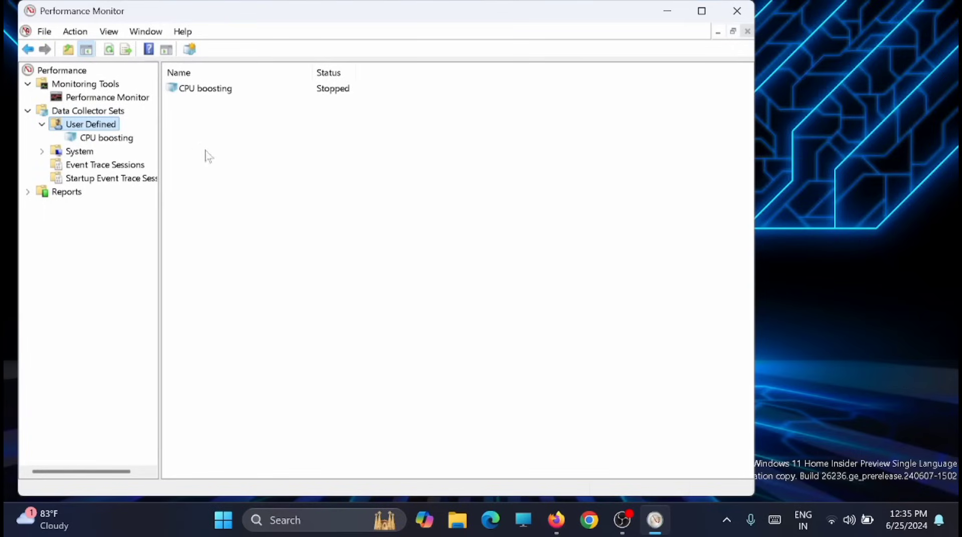
Step: Start a new data collector set under User Defined, name it "cpu boost", and choose to create it manually
right_click(102, 128)
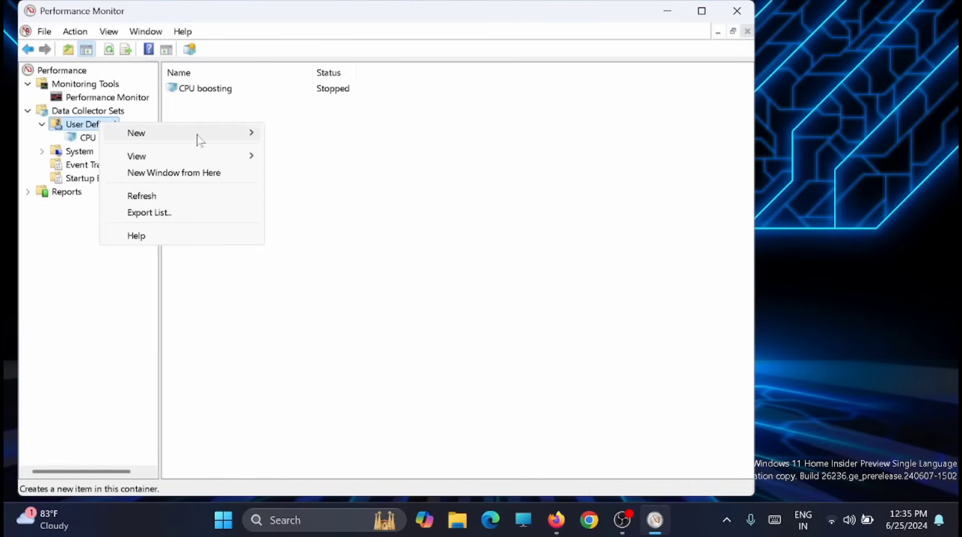
mouse_move(200, 140)
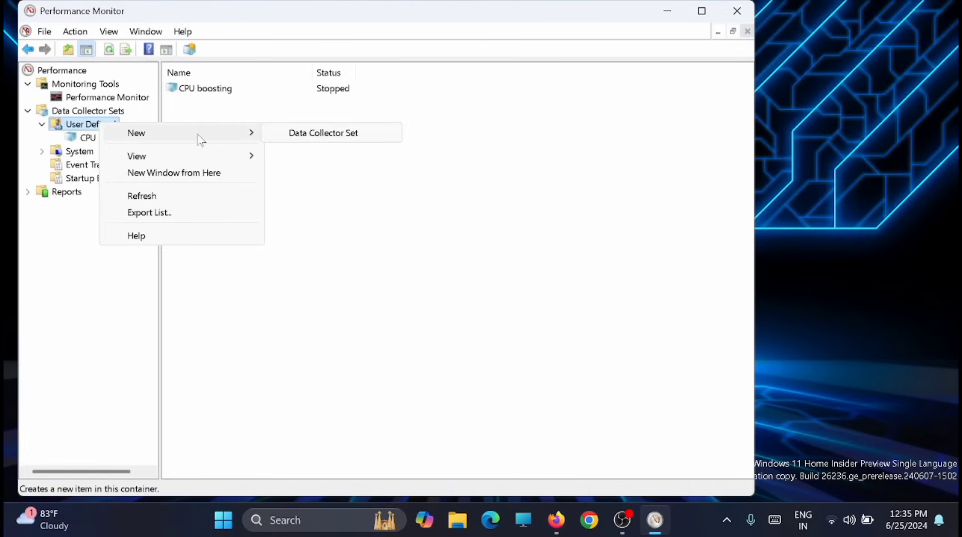
left_click(319, 133)
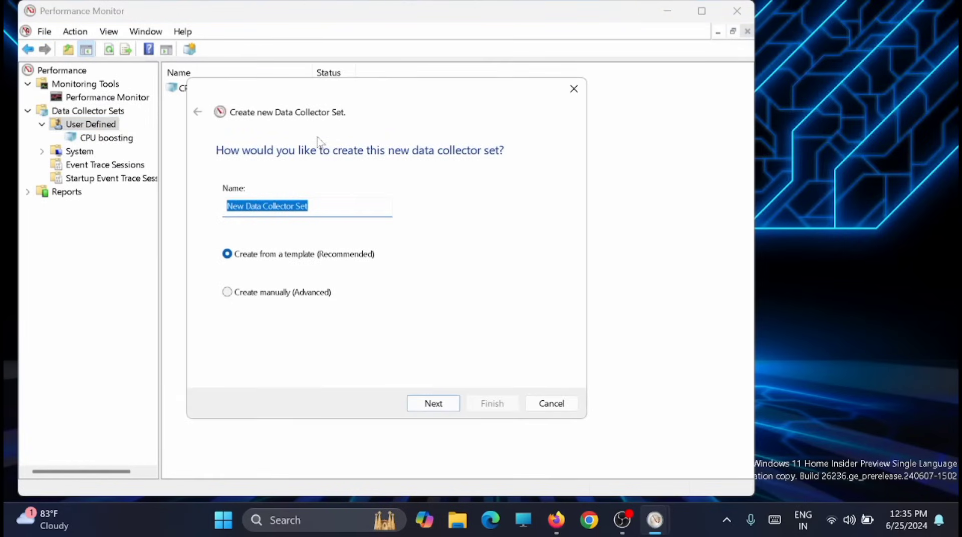
type("cp")
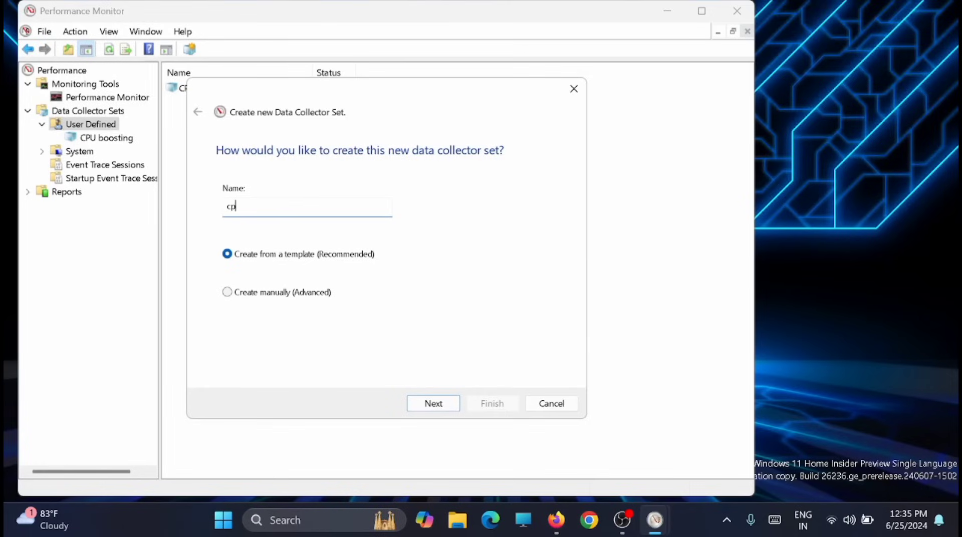
type("u boost")
key("Left")
key("Left")
key("Left")
key("Left")
key("Left")
left_click(229, 293)
left_click(450, 404)
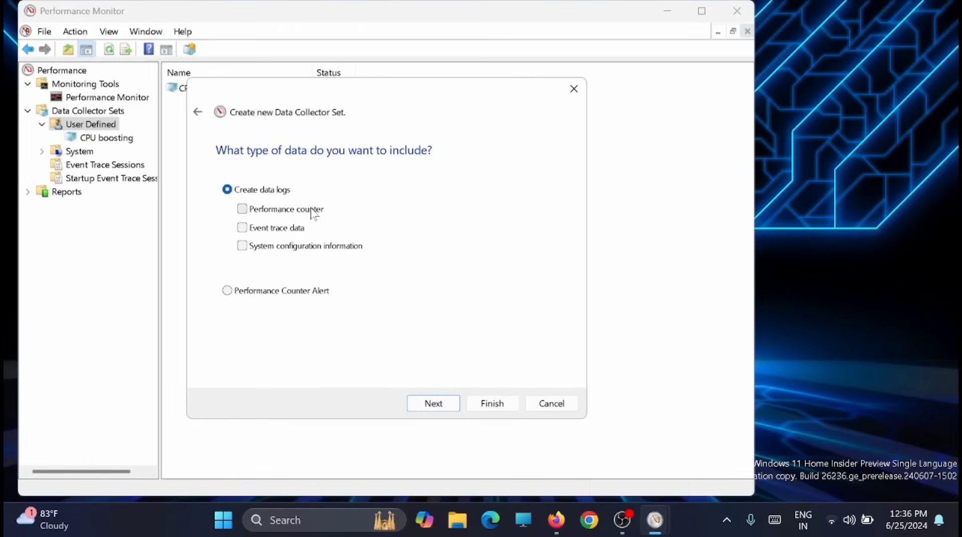
Step: Include performance counter data logs in the new set and add the Processor counters for instance 3
left_click(242, 209)
left_click(434, 404)
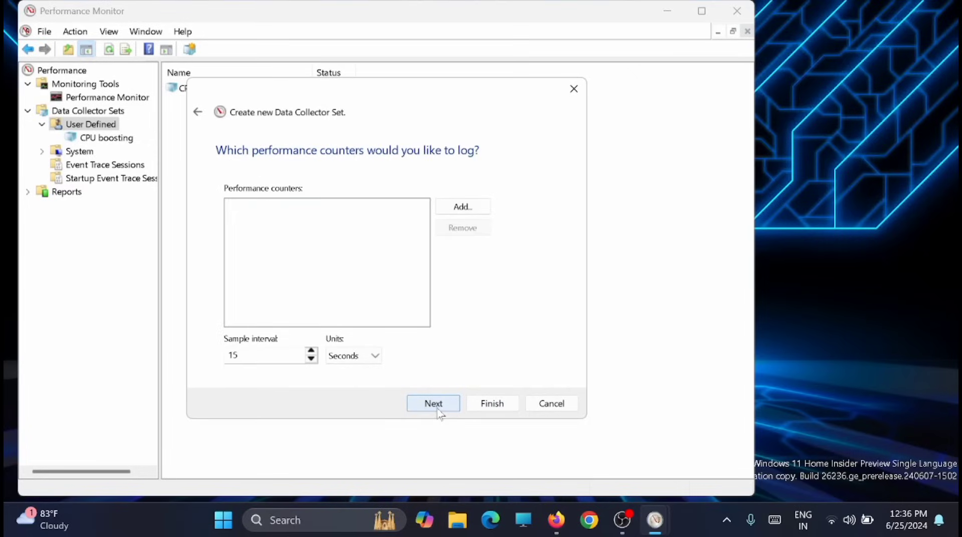
left_click(471, 212)
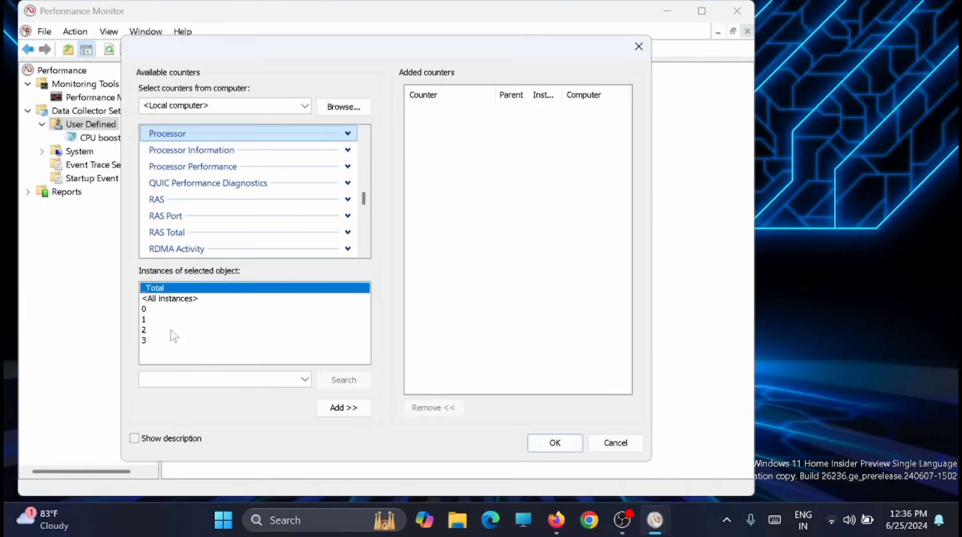
left_click(144, 342)
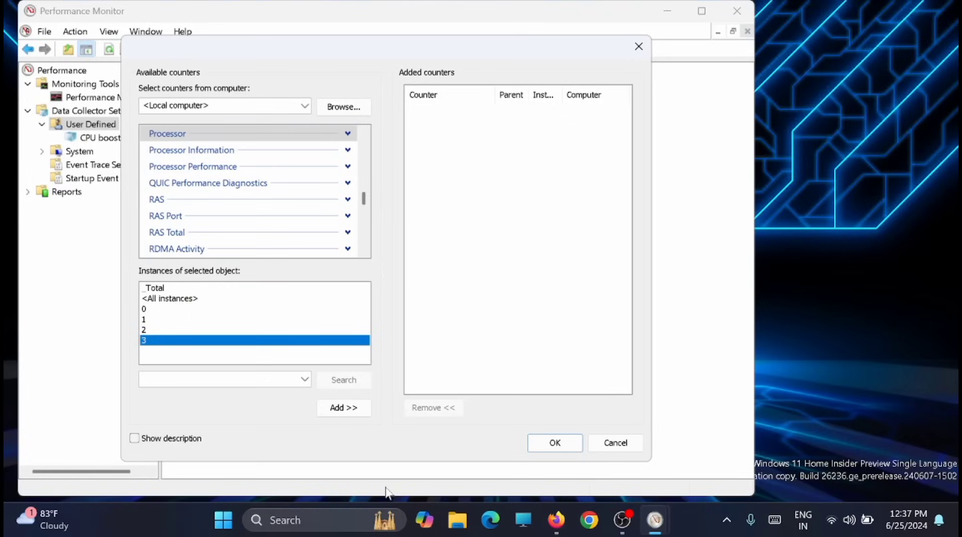
left_click(357, 414)
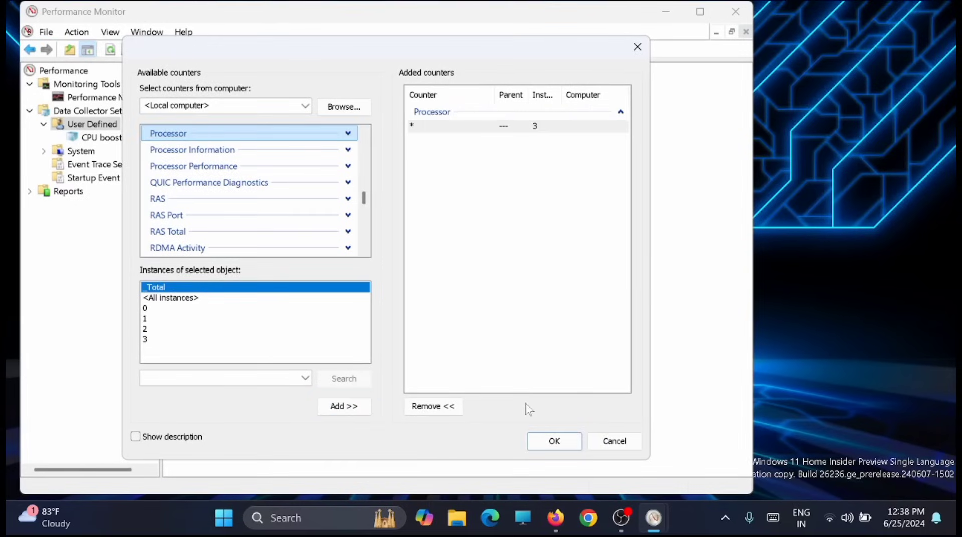
left_click(554, 441)
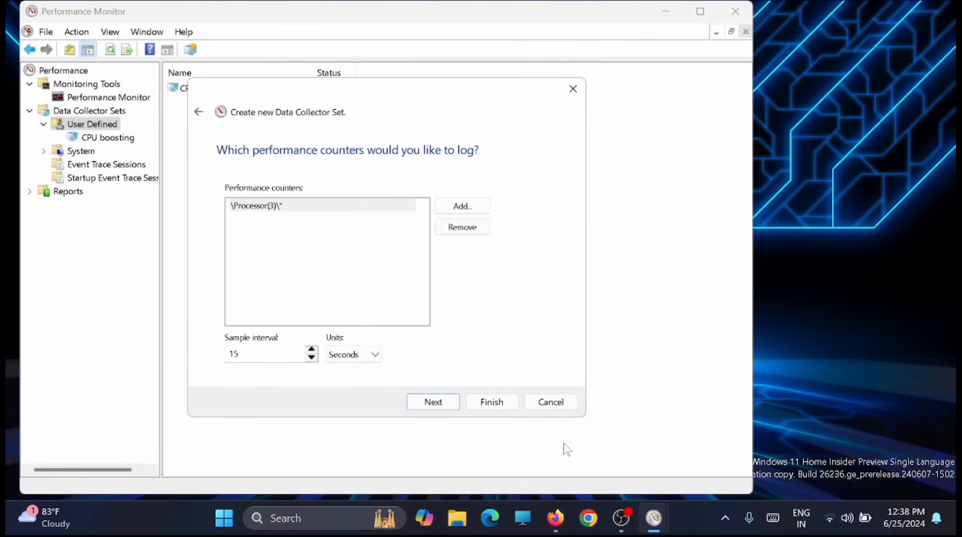
Step: Accept the default sample interval and root directory, and finish the data collector set with Save and close
left_click(443, 404)
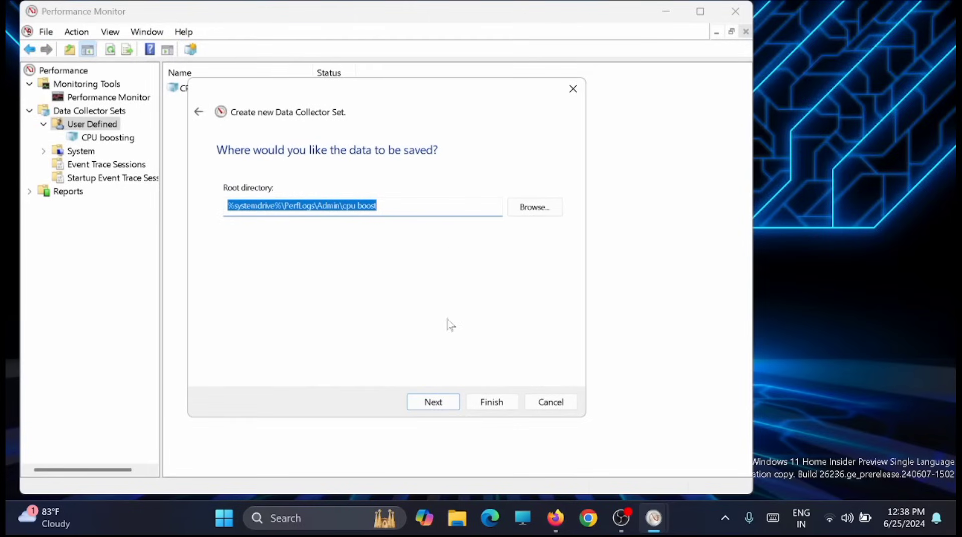
left_click(434, 404)
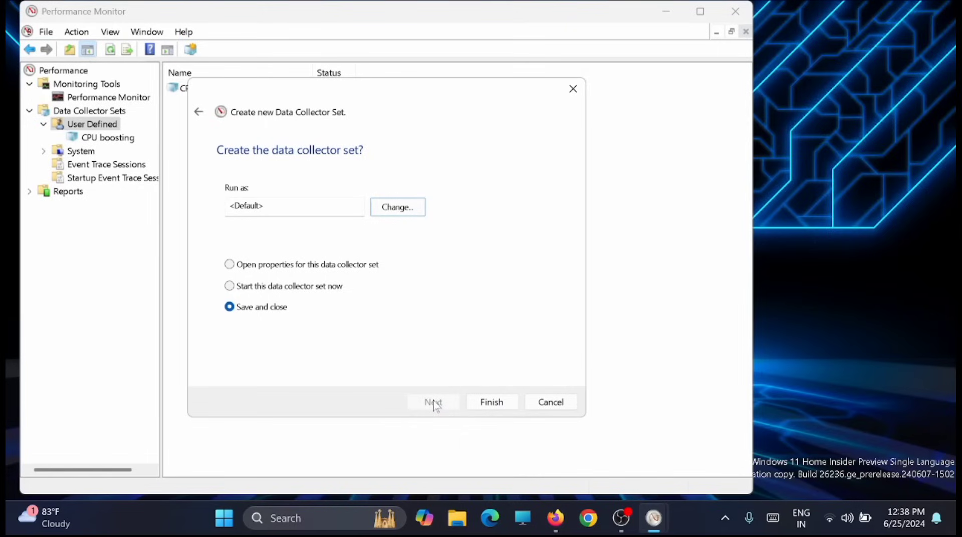
left_click(491, 402)
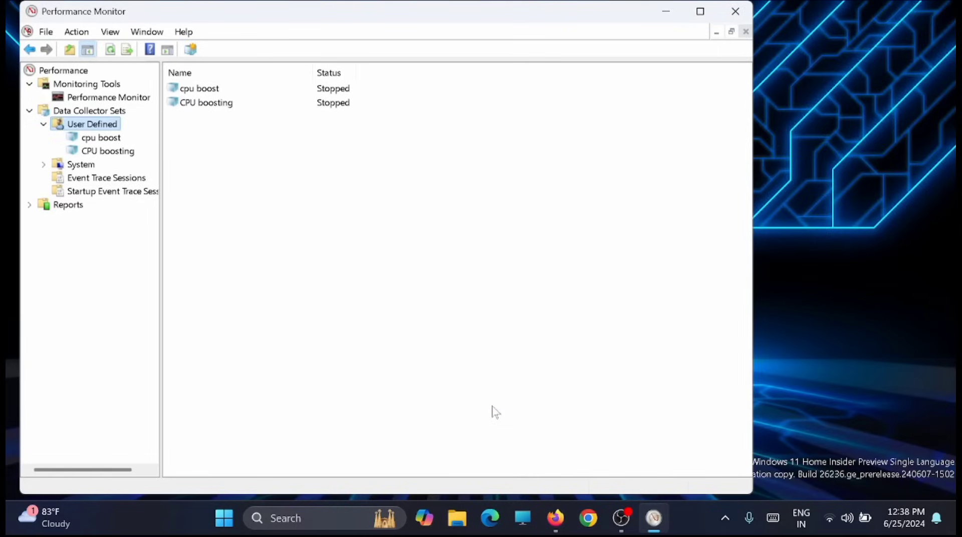
Step: Inspect the properties of DataCollector01 in the CPU boosting set and close them without changes
left_click(215, 88)
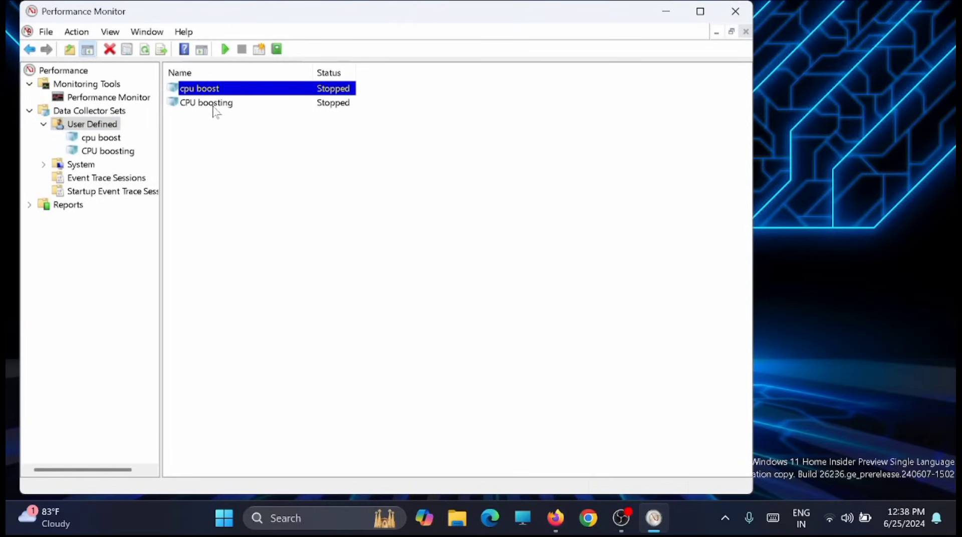
double_click(213, 106)
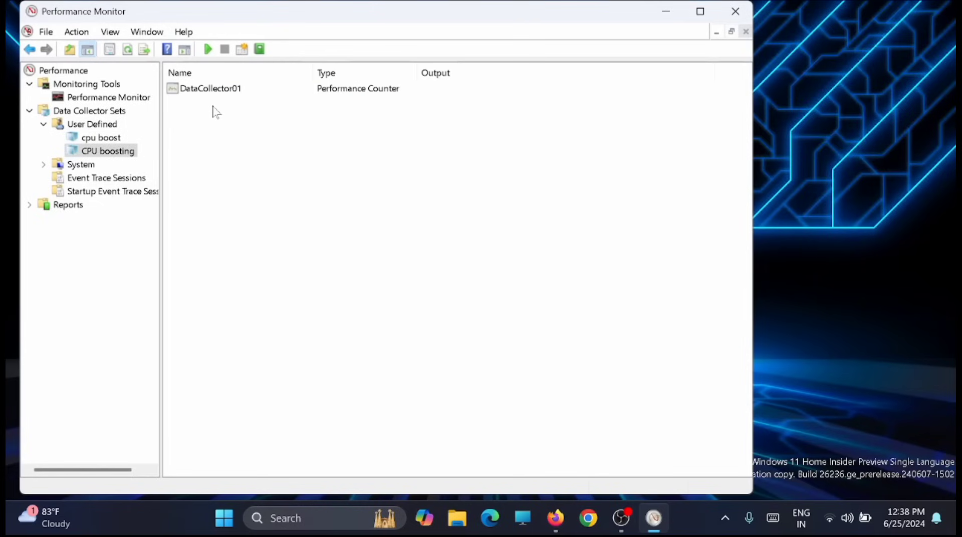
double_click(215, 91)
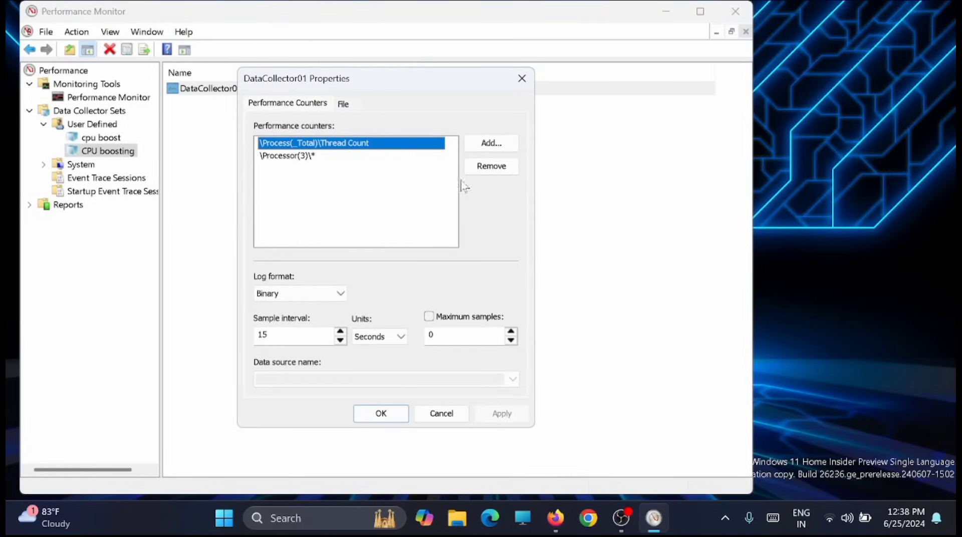
left_click(522, 78)
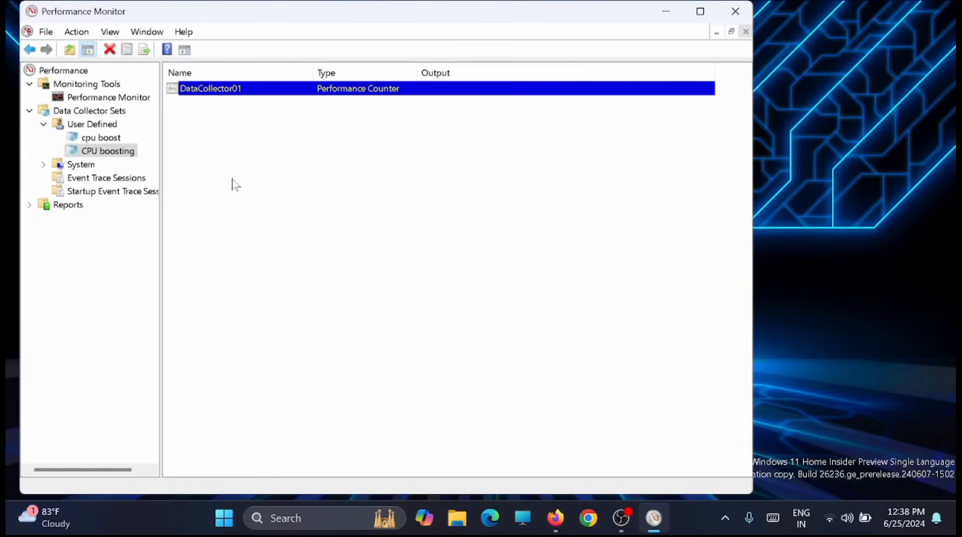
Step: Delete the "cpu boost" data collector set from User Defined and confirm the deletion
left_click(121, 138)
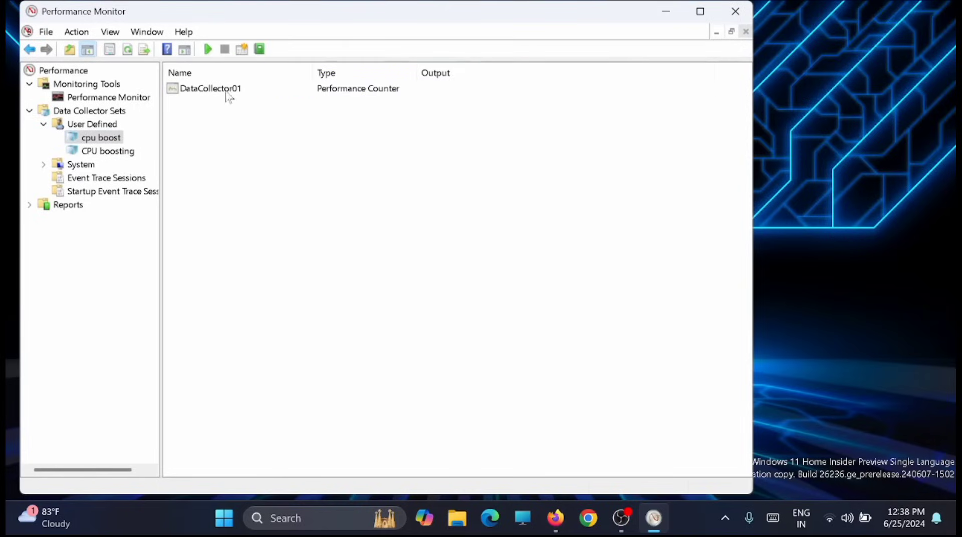
right_click(115, 143)
left_click(155, 298)
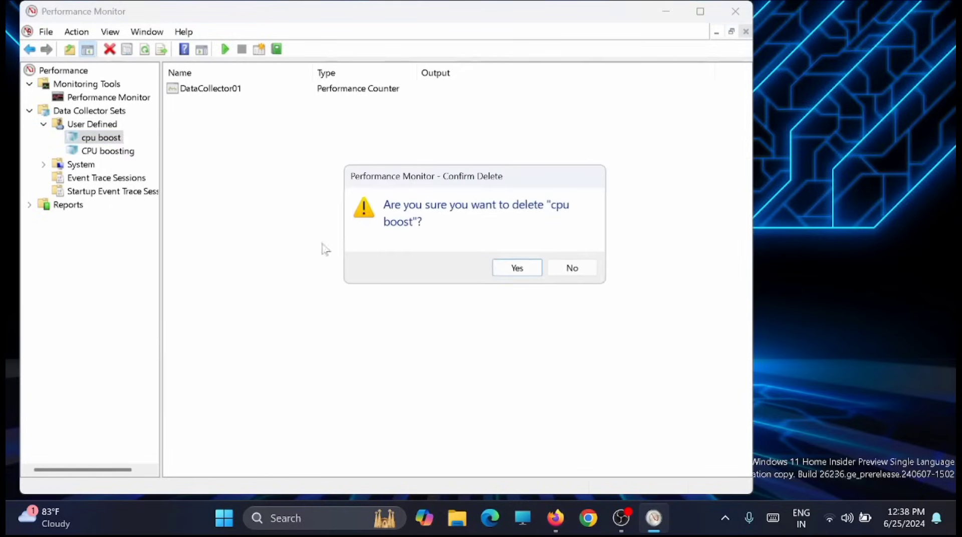
left_click(516, 267)
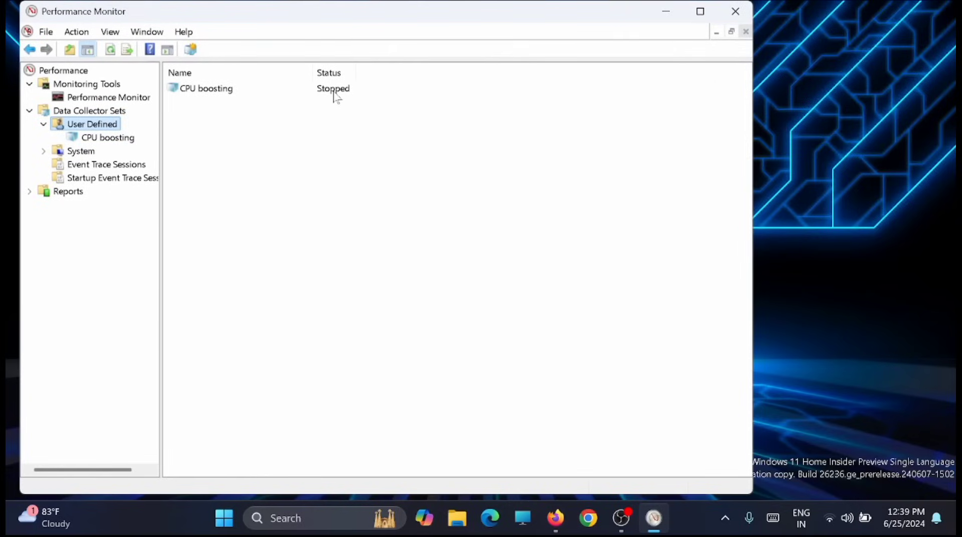
Step: Start the CPU boosting data collector set and close Performance Monitor
left_click(335, 96)
right_click(336, 96)
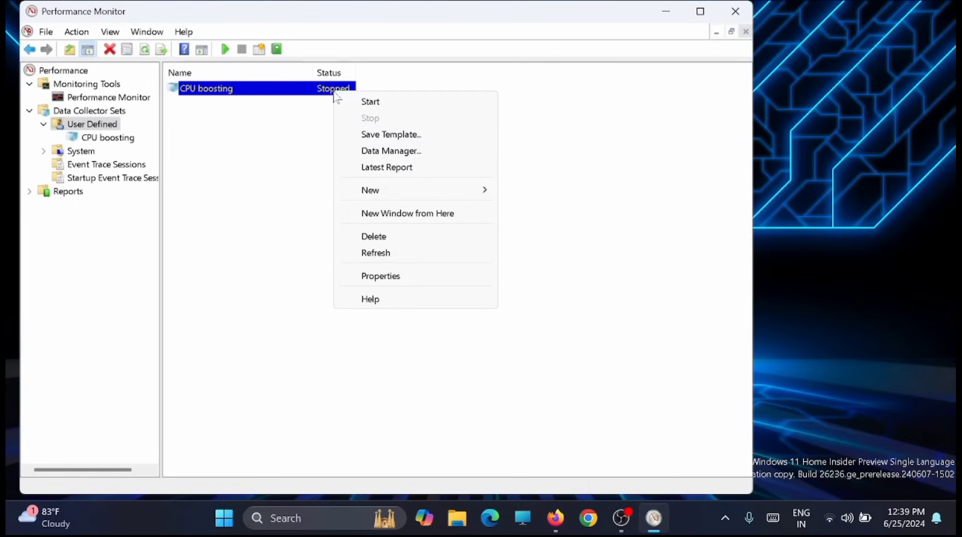
left_click(374, 102)
key("Return")
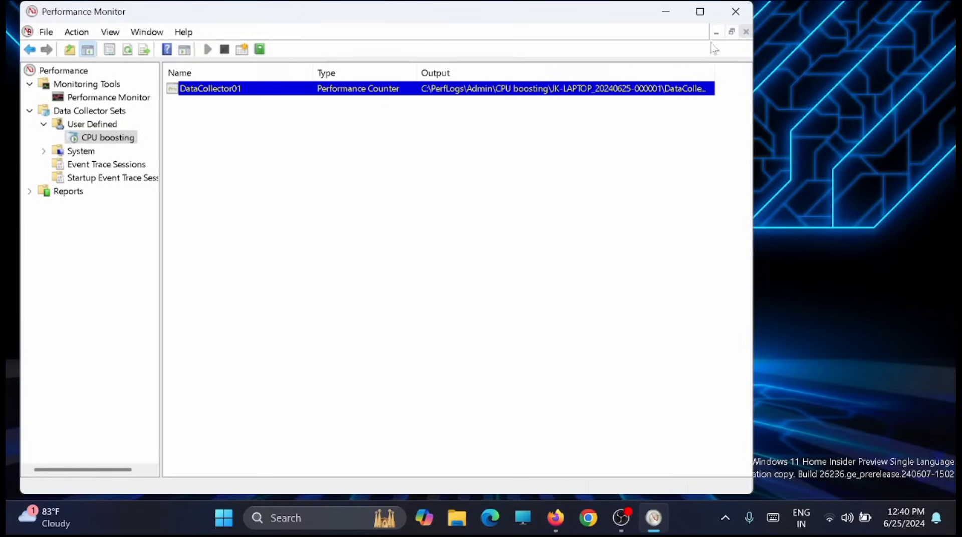
left_click(736, 12)
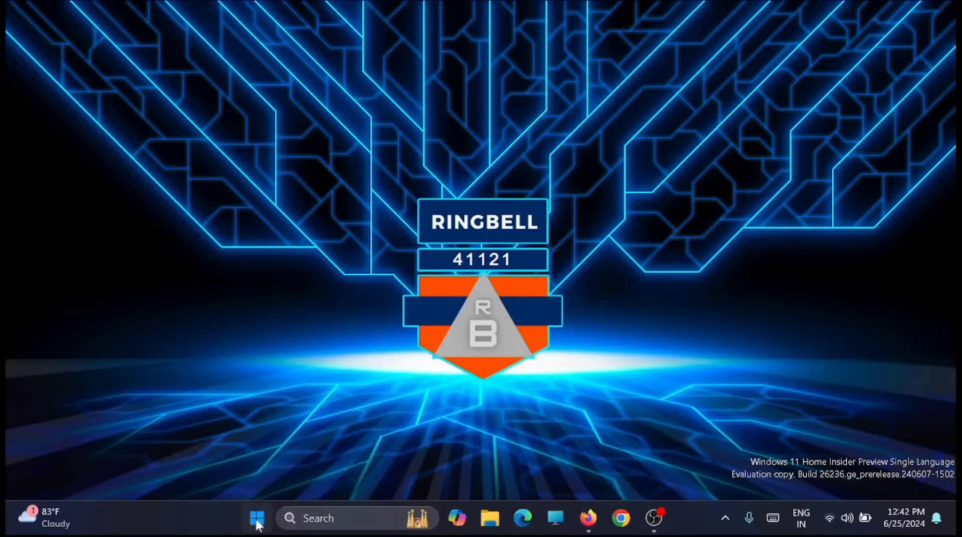
Step: Find Control Panel through the Windows search and open it
left_click(257, 520)
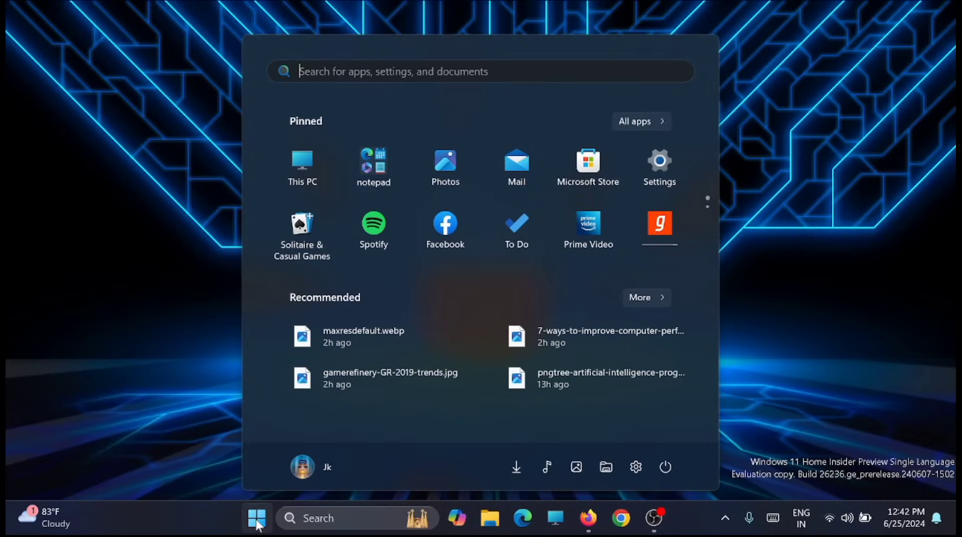
left_click(385, 67)
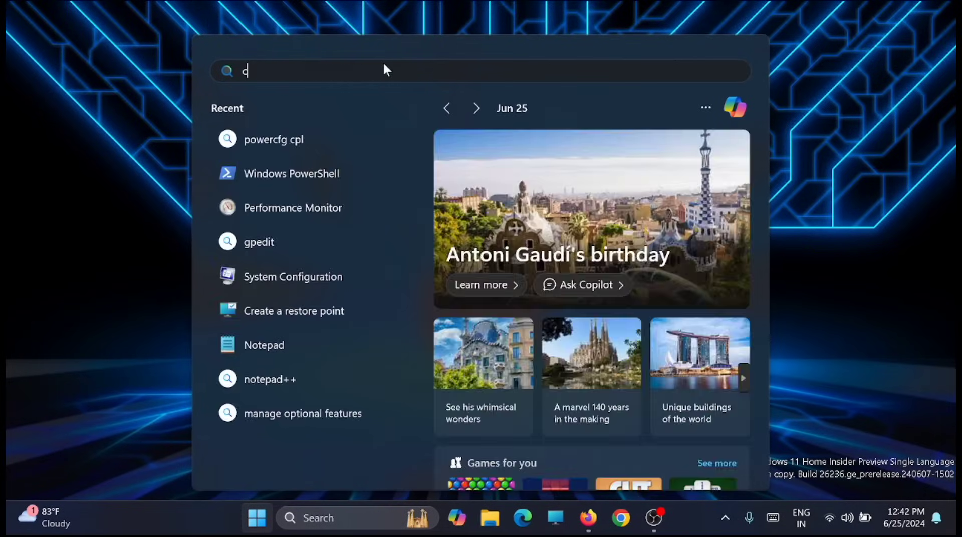
type("c")
left_click(309, 292)
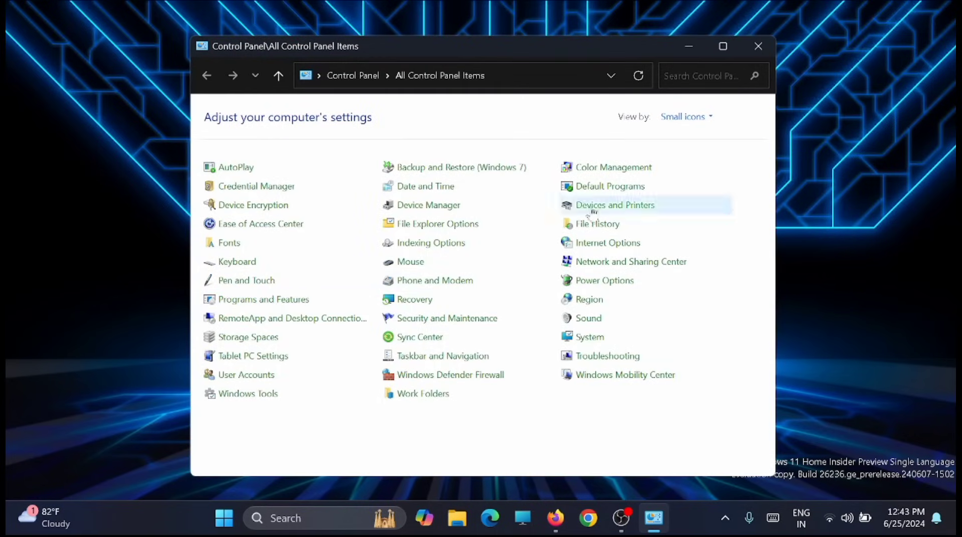
Step: Open the advanced power settings of the High performance plan from Power Options
left_click(612, 286)
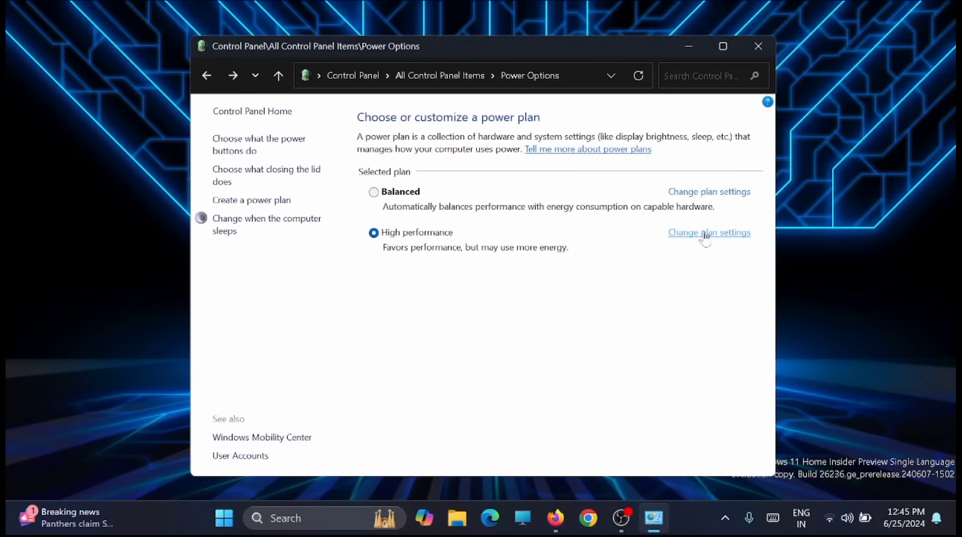
left_click(705, 233)
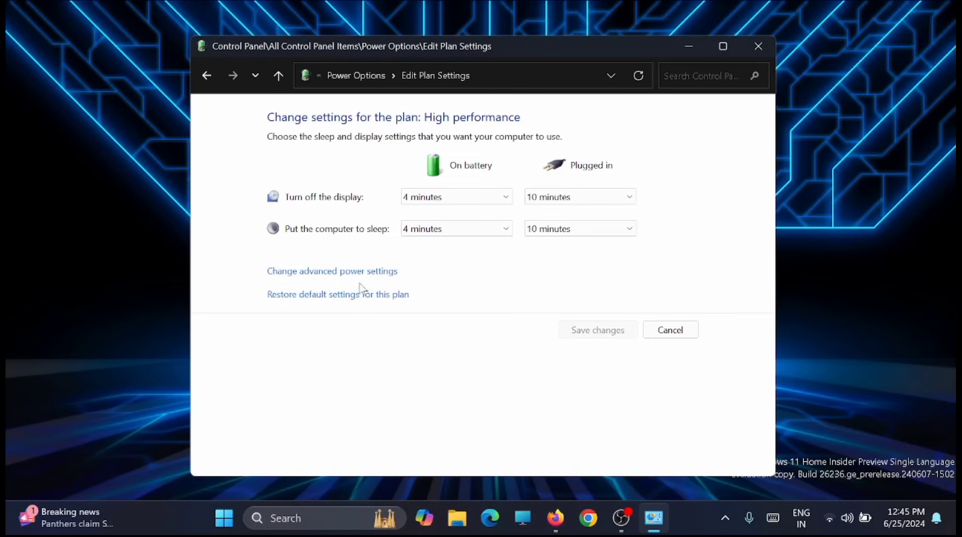
left_click(378, 275)
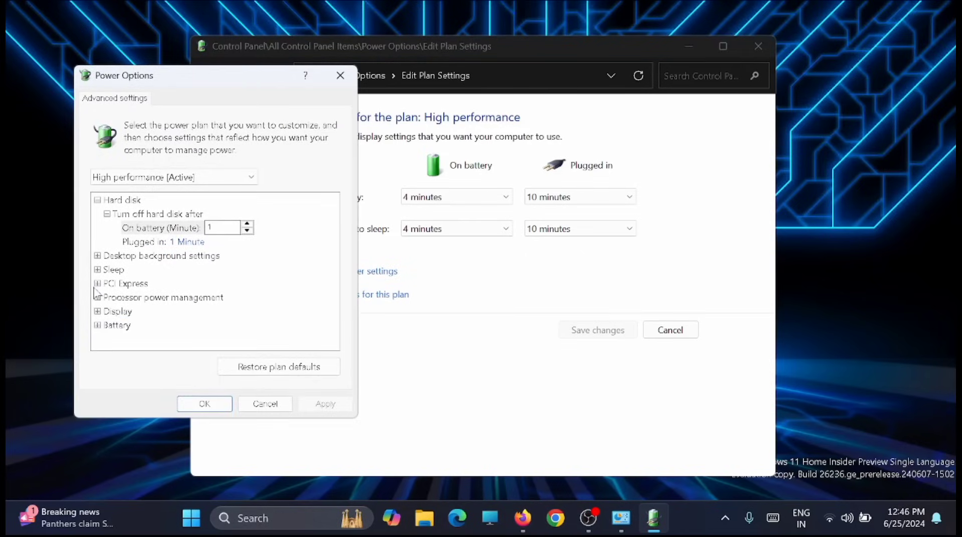
Step: Expand Link State Power Management under PCI Express and check its On battery option
left_click(133, 284)
left_click(99, 283)
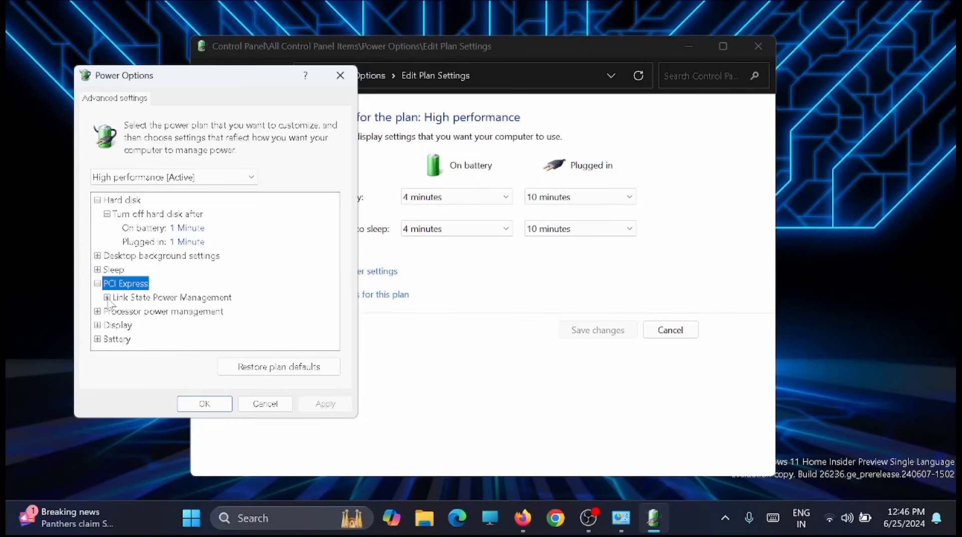
left_click(107, 298)
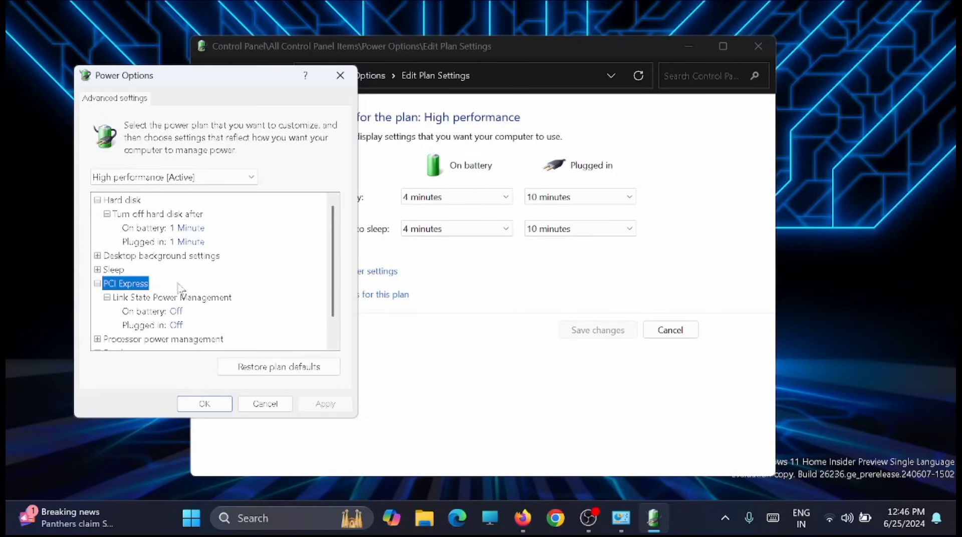
left_click(180, 314)
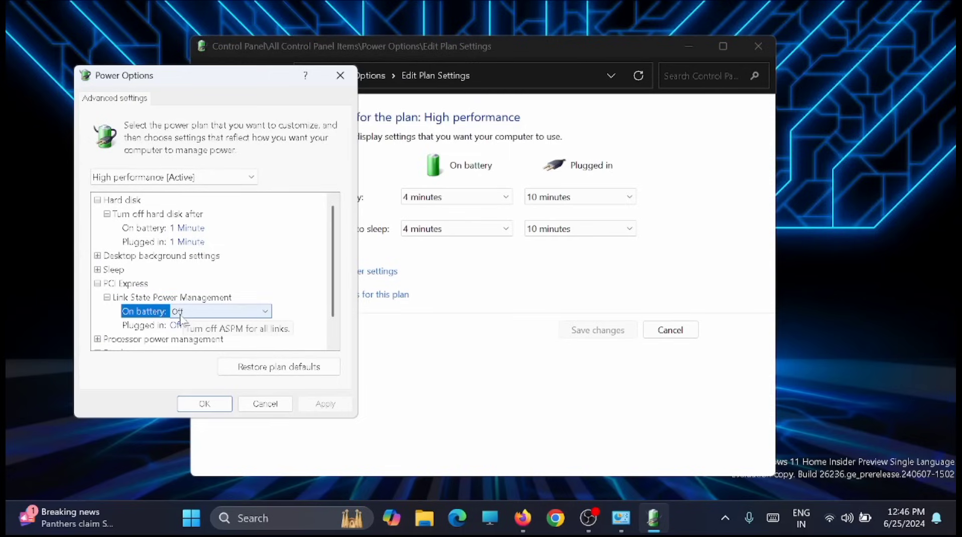
Step: Expand Processor power management and check the minimum and maximum processor states for battery and plugged in
scroll(98, 318, "down", 1)
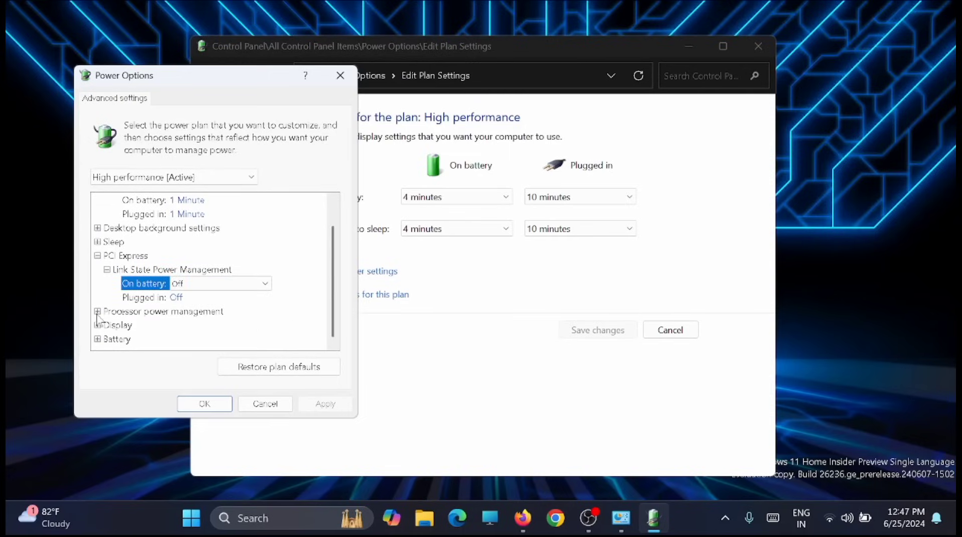
left_click(97, 312)
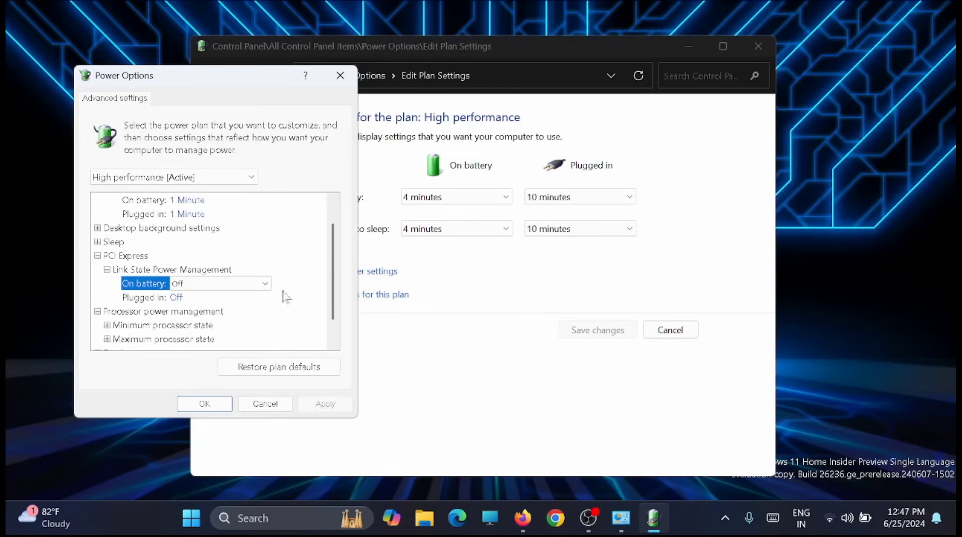
scroll(333, 289, "down", 1)
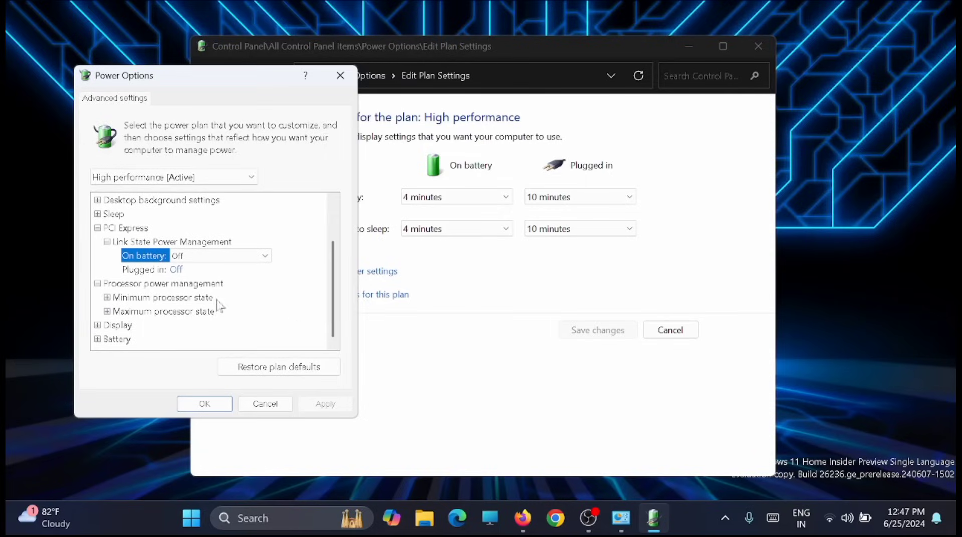
left_click(107, 298)
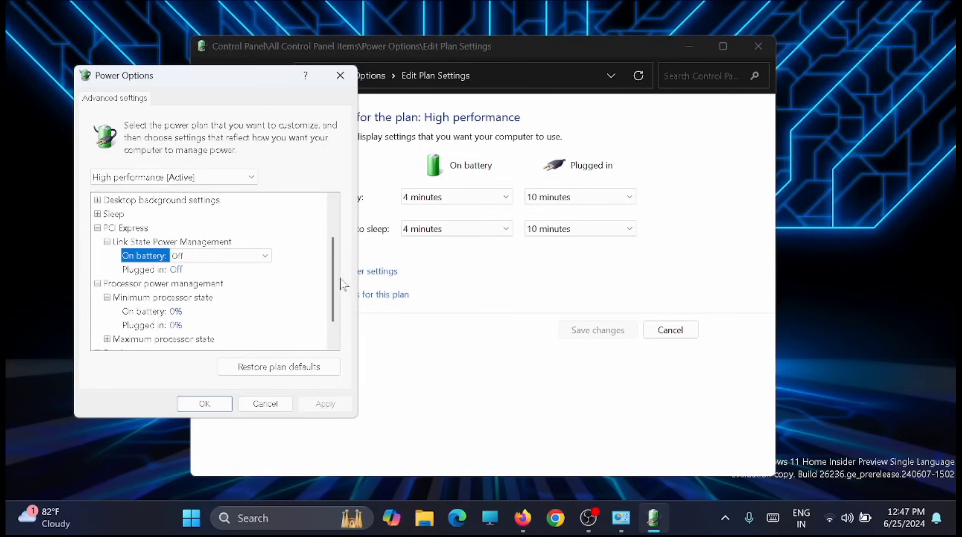
scroll(336, 281, "down", 1)
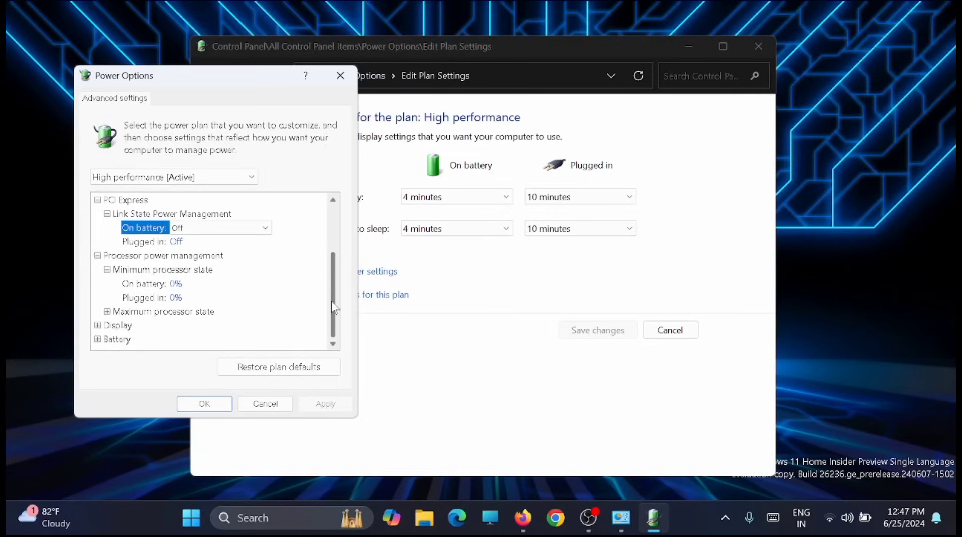
left_click(107, 312)
scroll(181, 344, "down", 1)
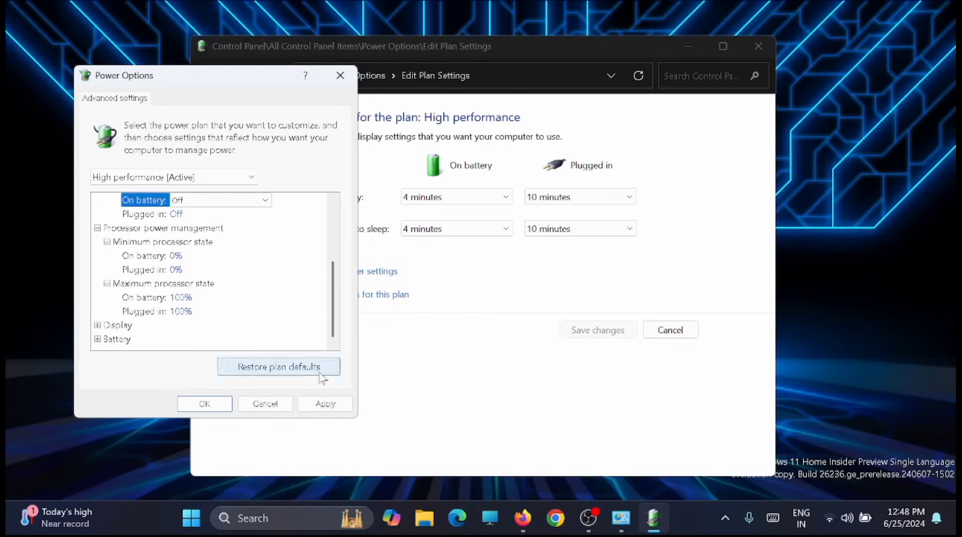
Step: Apply and accept the advanced power settings, and close the Control Panel window
left_click(328, 406)
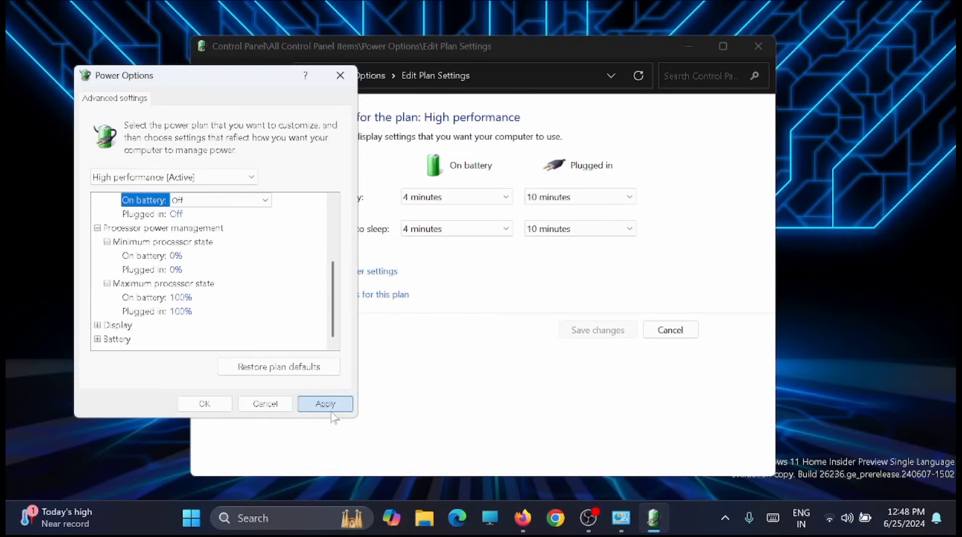
left_click(214, 406)
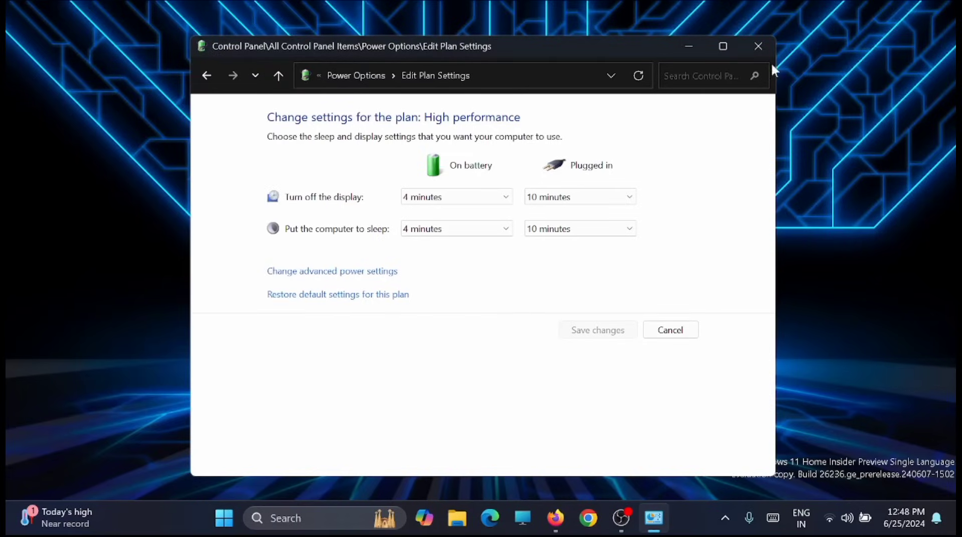
left_click(757, 47)
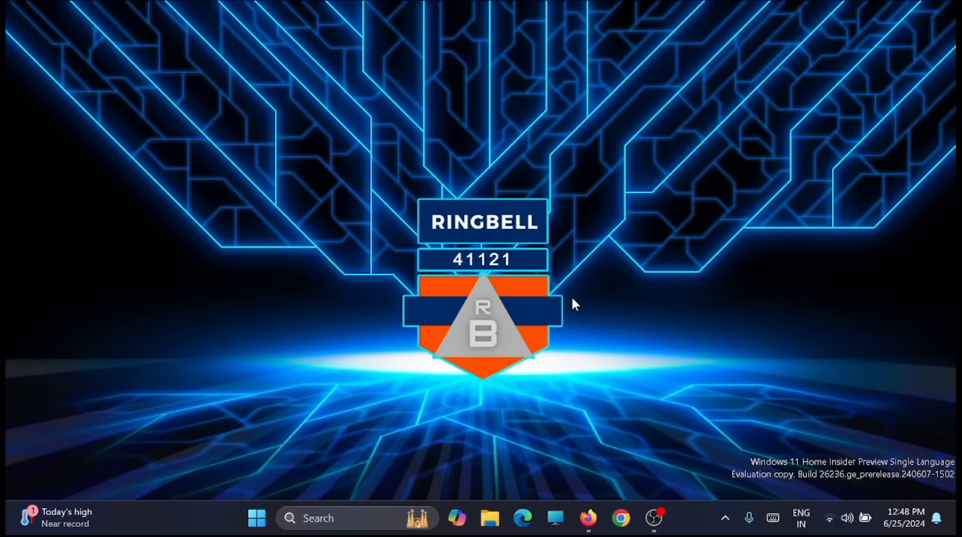
Step: Review the startup apps in Task Manager, view the available actions for CS5ServiceManager.exe without choosing one, and close Task Manager
right_click(178, 522)
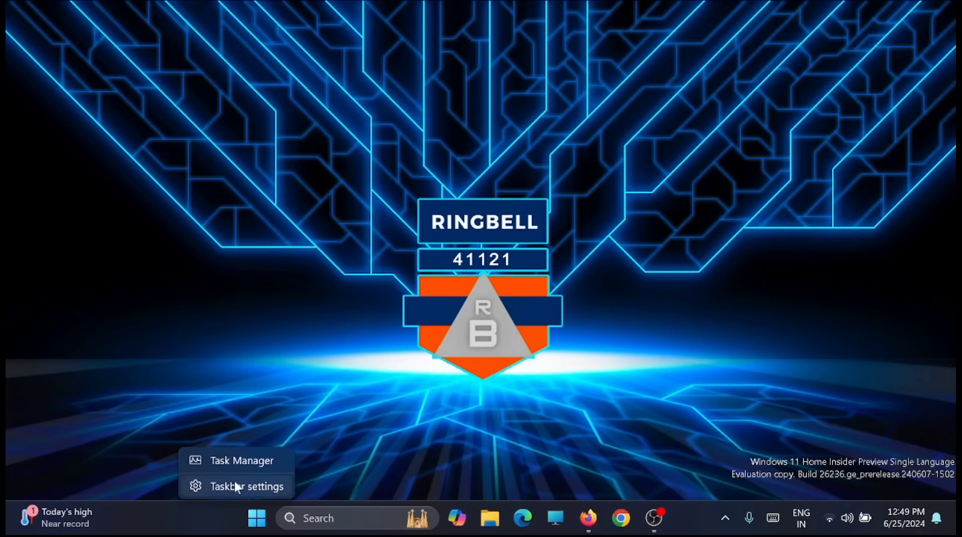
left_click(242, 462)
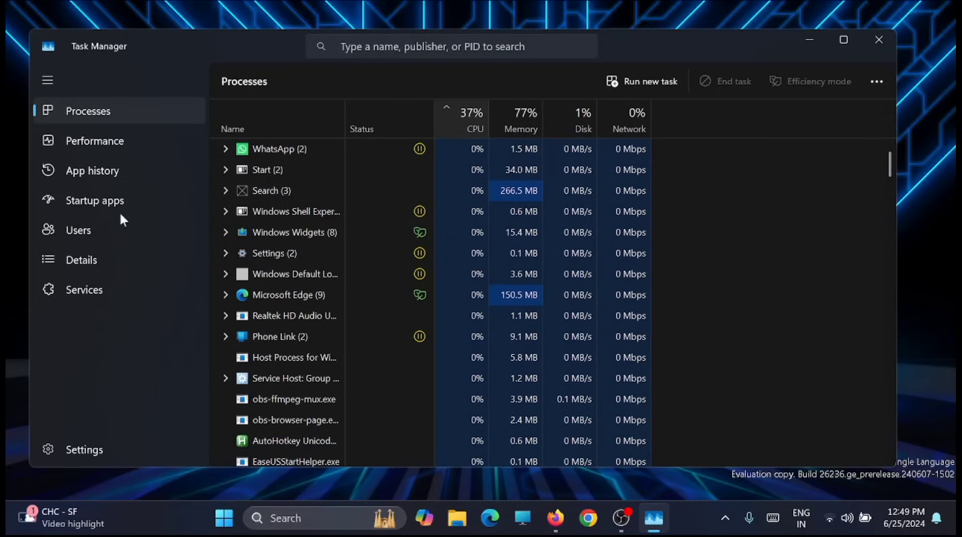
left_click(107, 200)
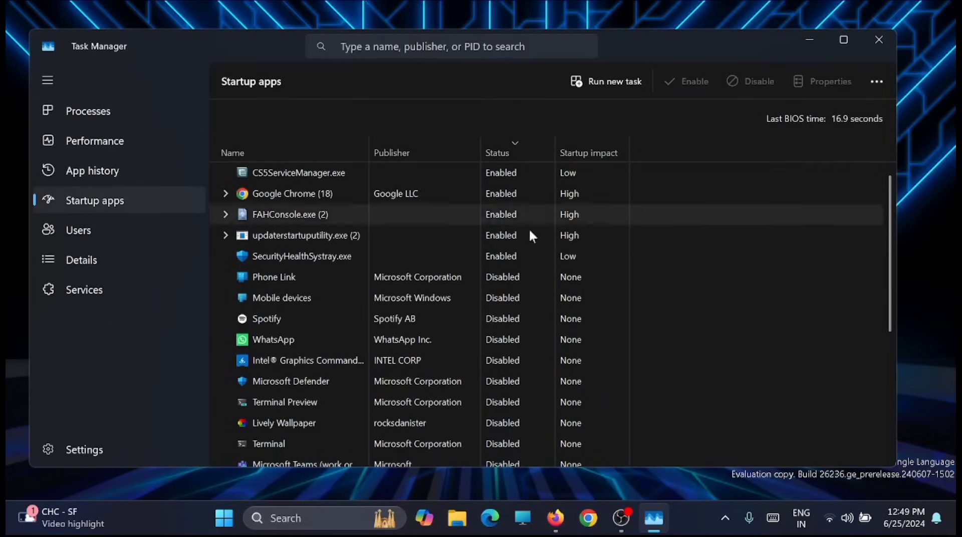
right_click(328, 173)
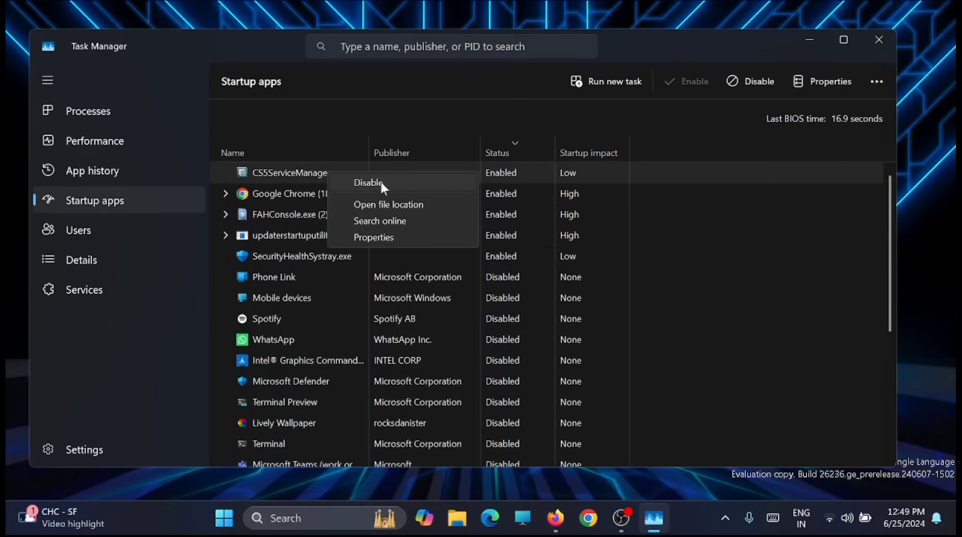
left_click(701, 298)
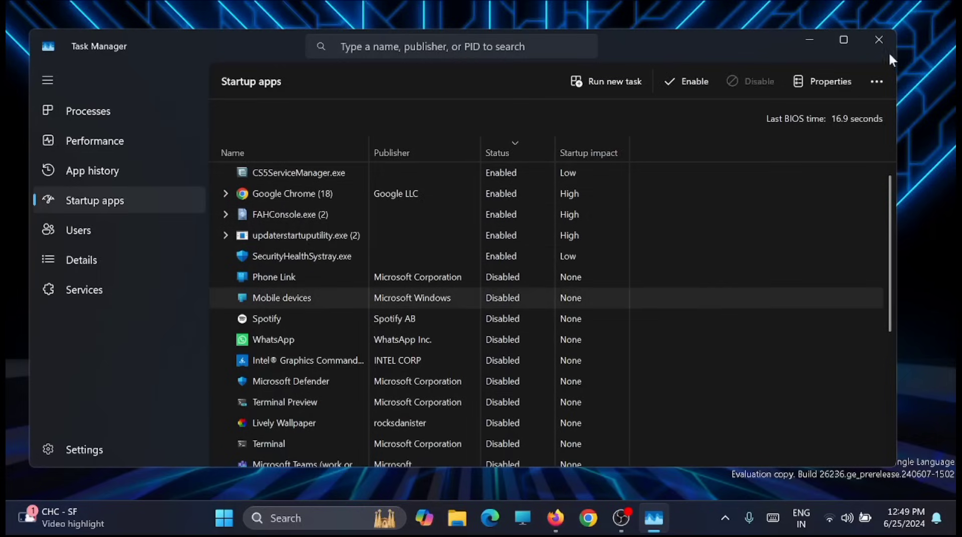
left_click(879, 39)
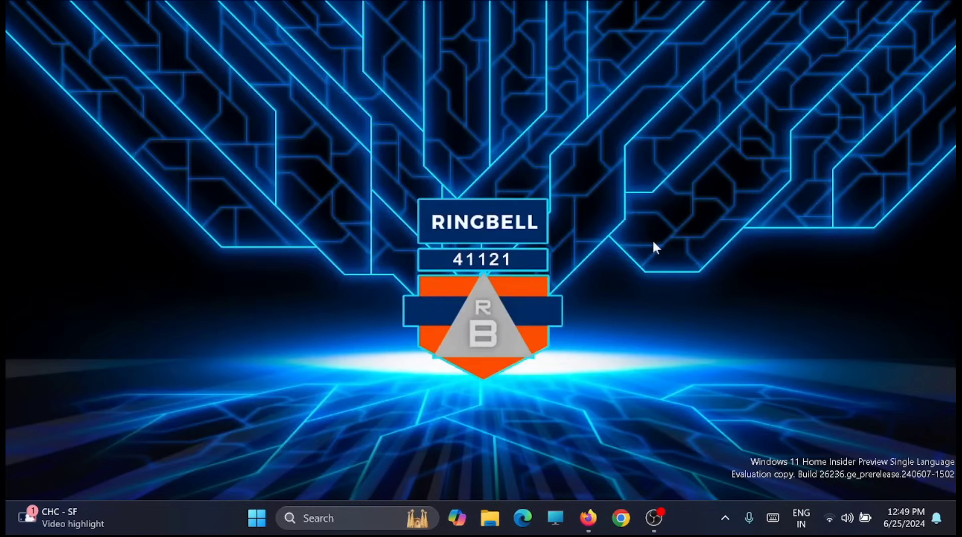